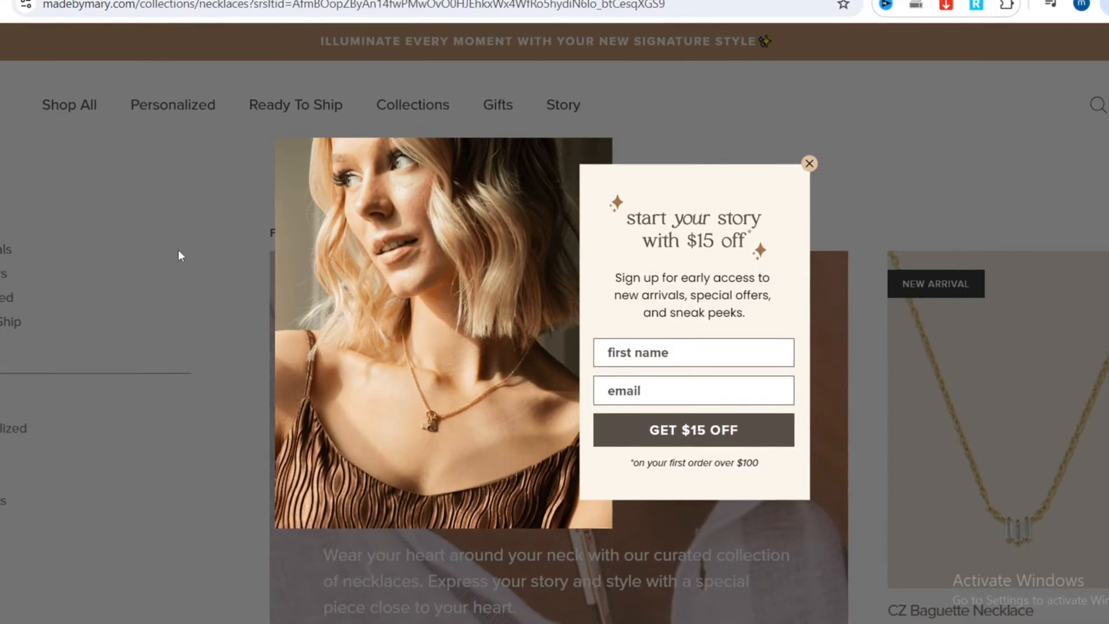
# Switch to the Shopify admin and open the Shopify App Store from the store's apps and sales channels settings.
pyautogui.click(79, 5)
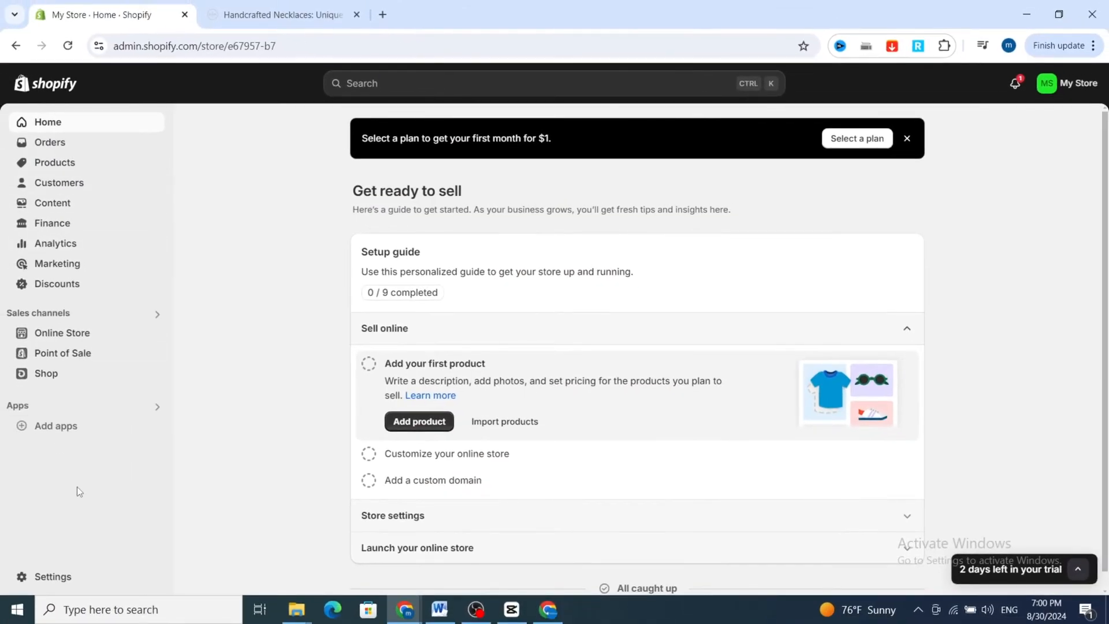
pyautogui.click(29, 576)
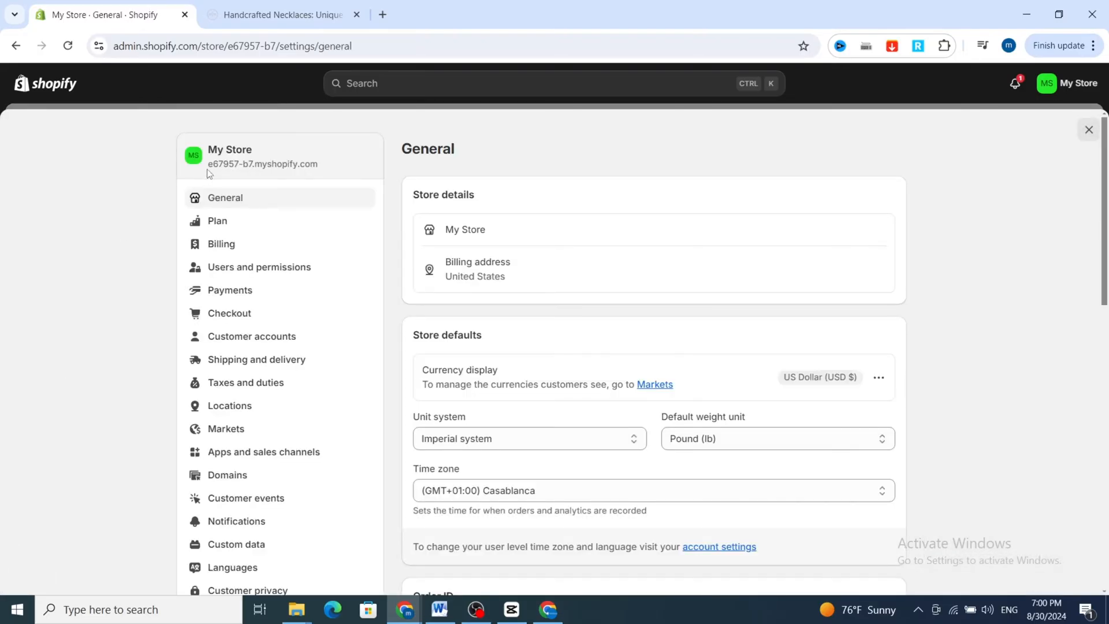
pyautogui.click(235, 454)
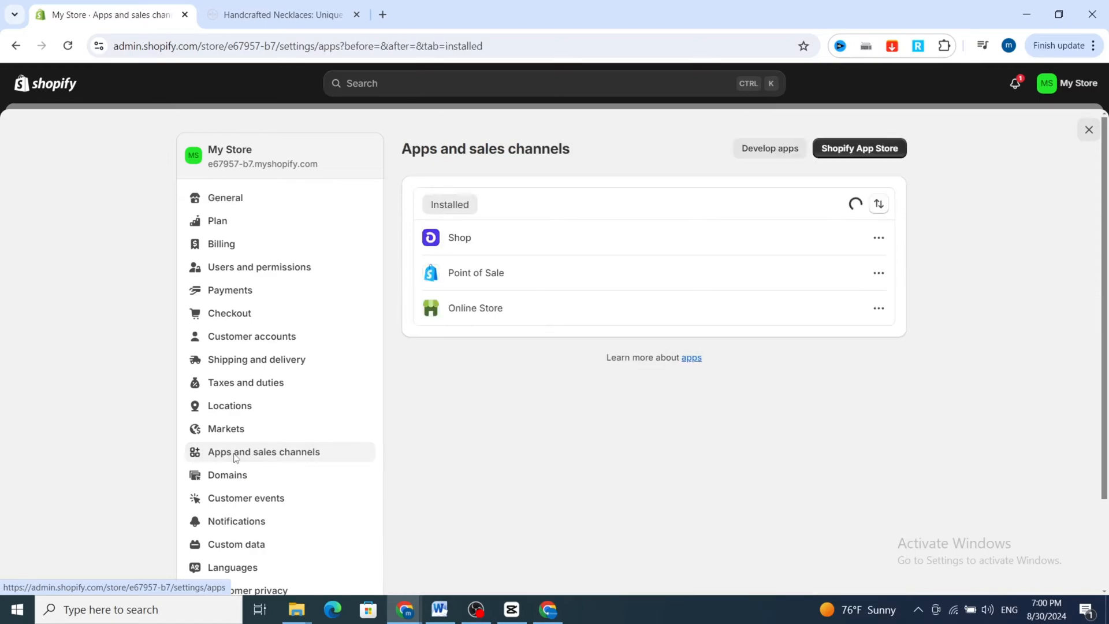
pyautogui.click(855, 153)
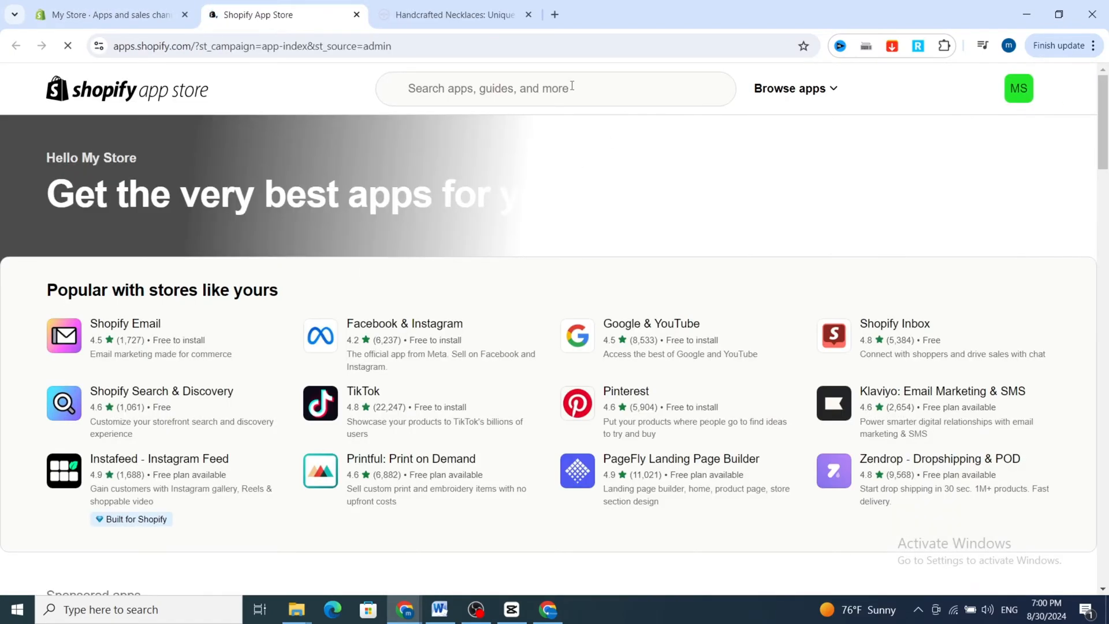
# Search the app store for "popup" and open the Pop Convert - Pop Ups, Banners listing.
pyautogui.click(570, 86)
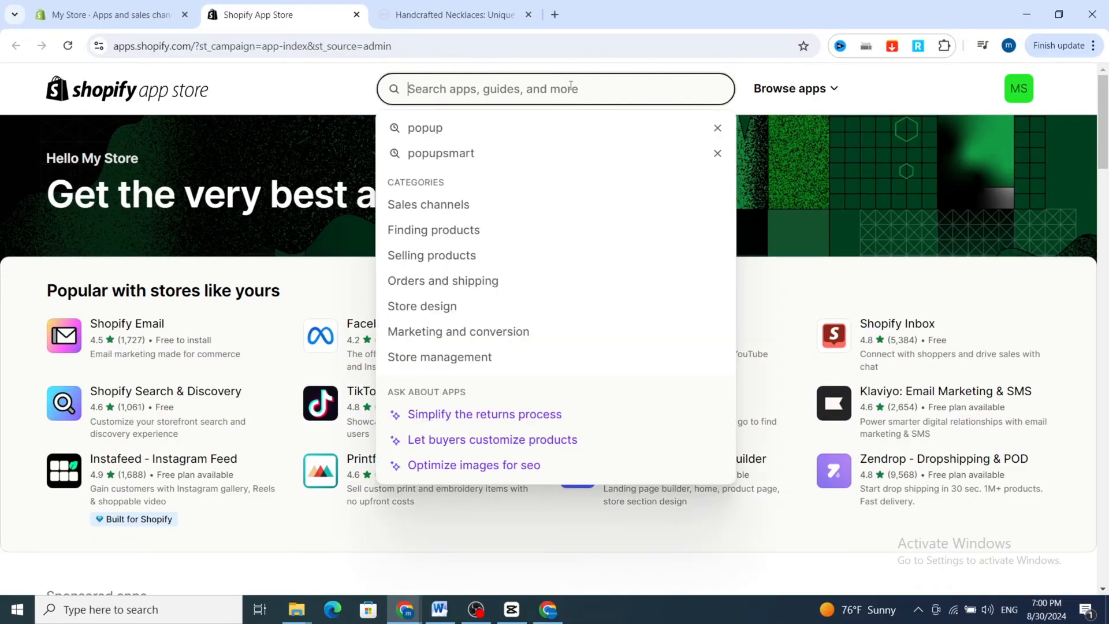
pyautogui.click(475, 125)
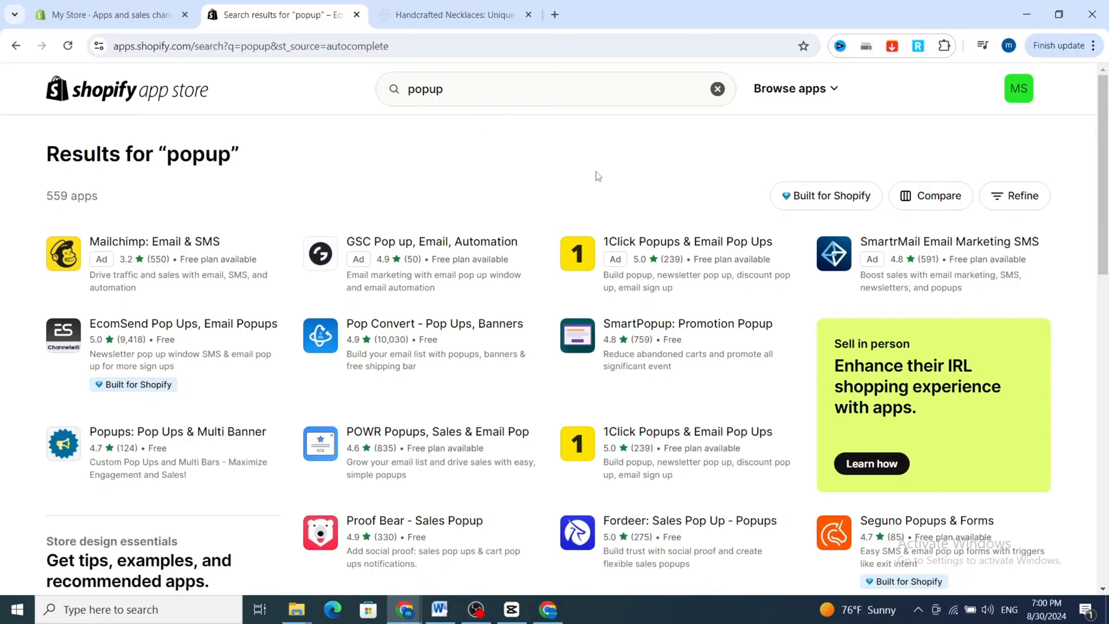
pyautogui.scroll(-3, 445, 201)
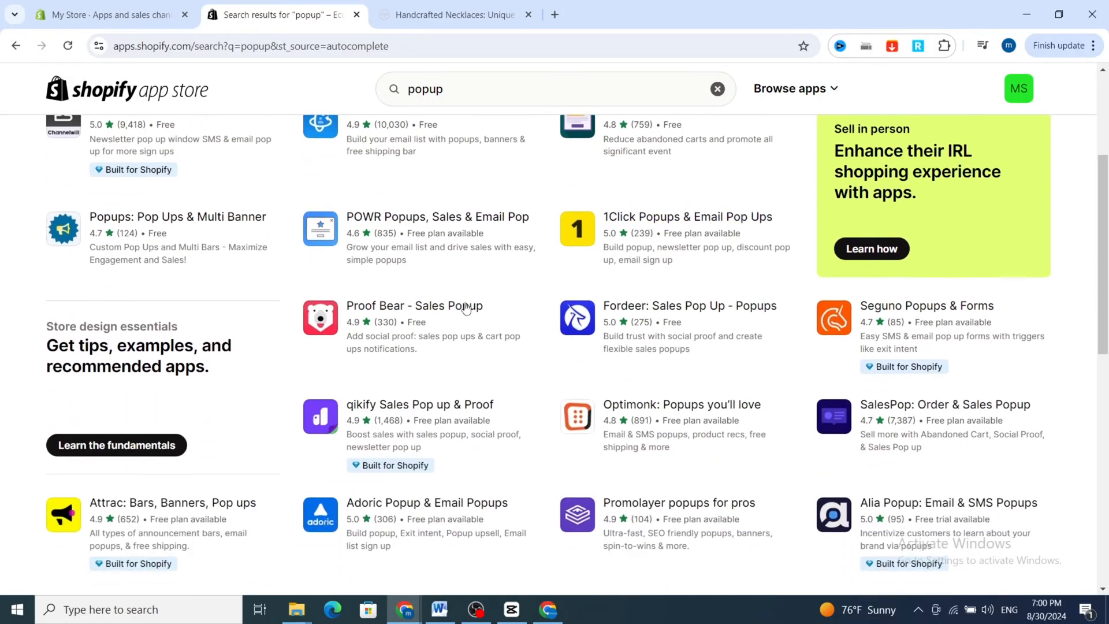
pyautogui.scroll(3, 538, 343)
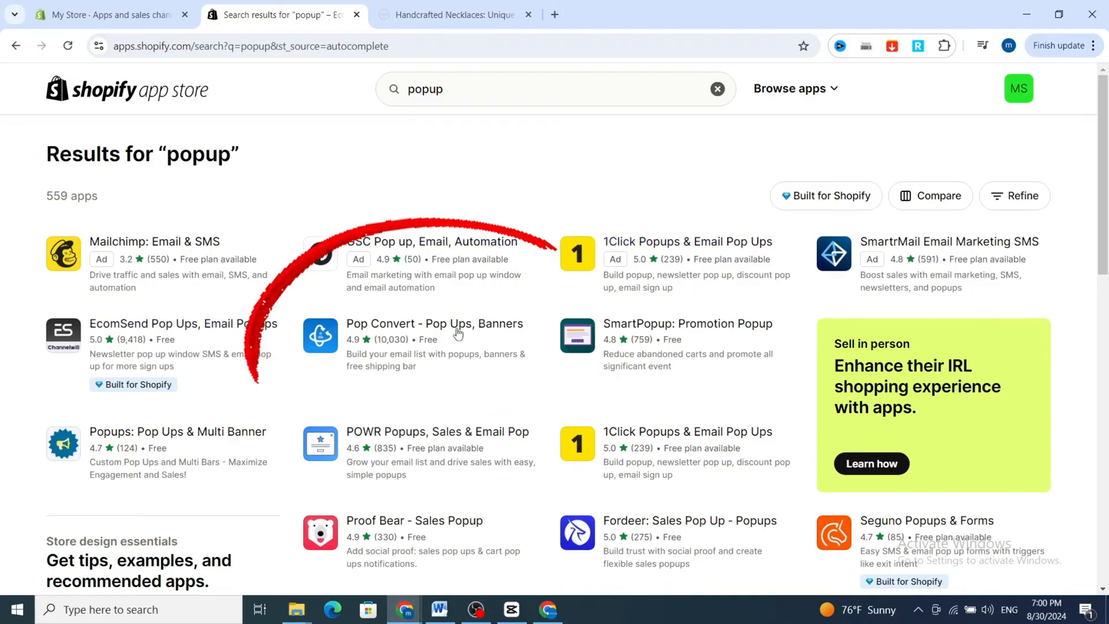
pyautogui.click(382, 332)
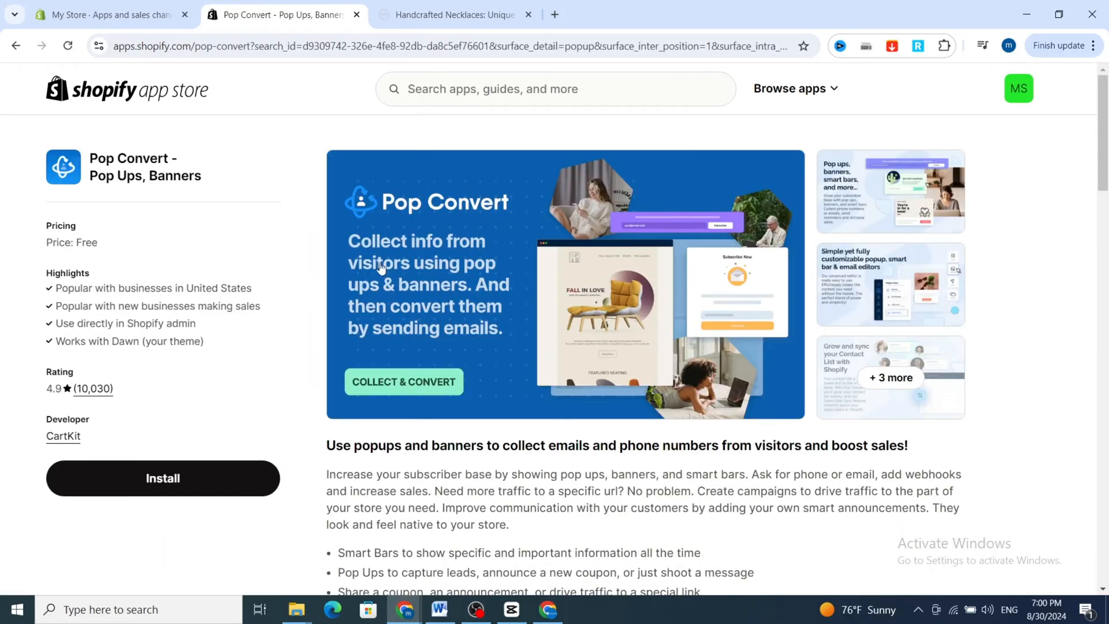
# Install Pop Convert - Pop Ups, Banners on the store, approve its data access and look over the app's dashboard.
pyautogui.click(166, 487)
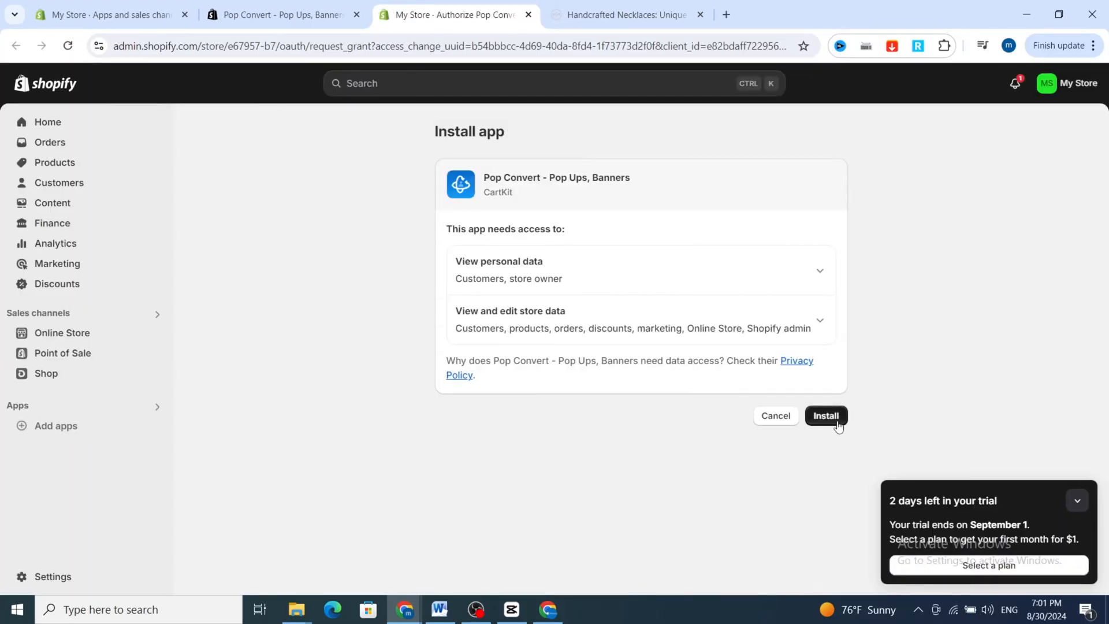
pyautogui.click(837, 422)
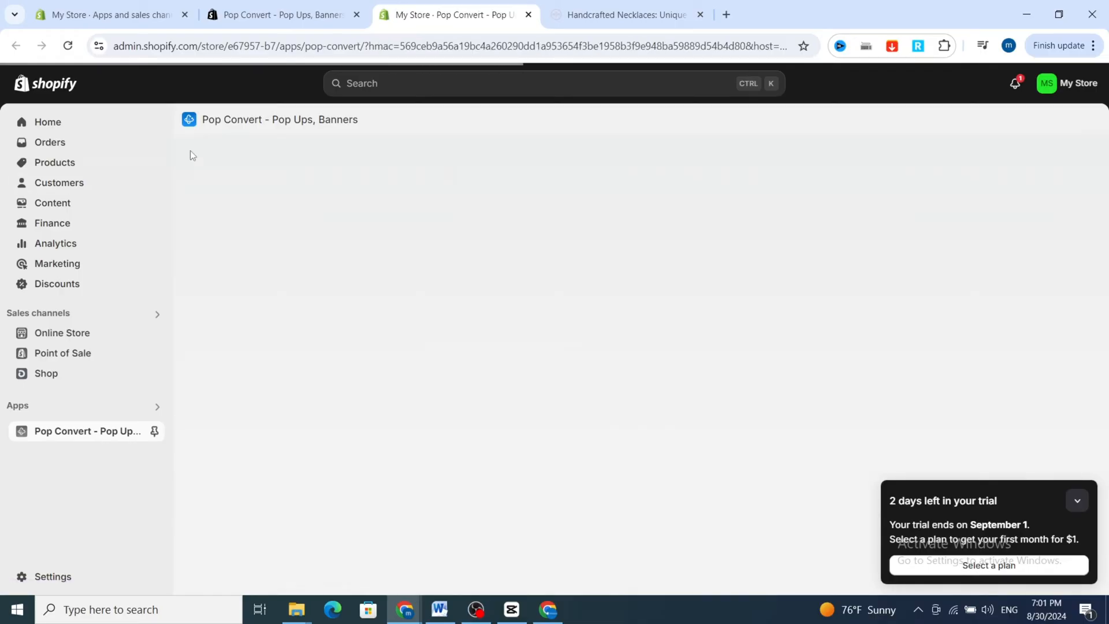
pyautogui.click(234, 127)
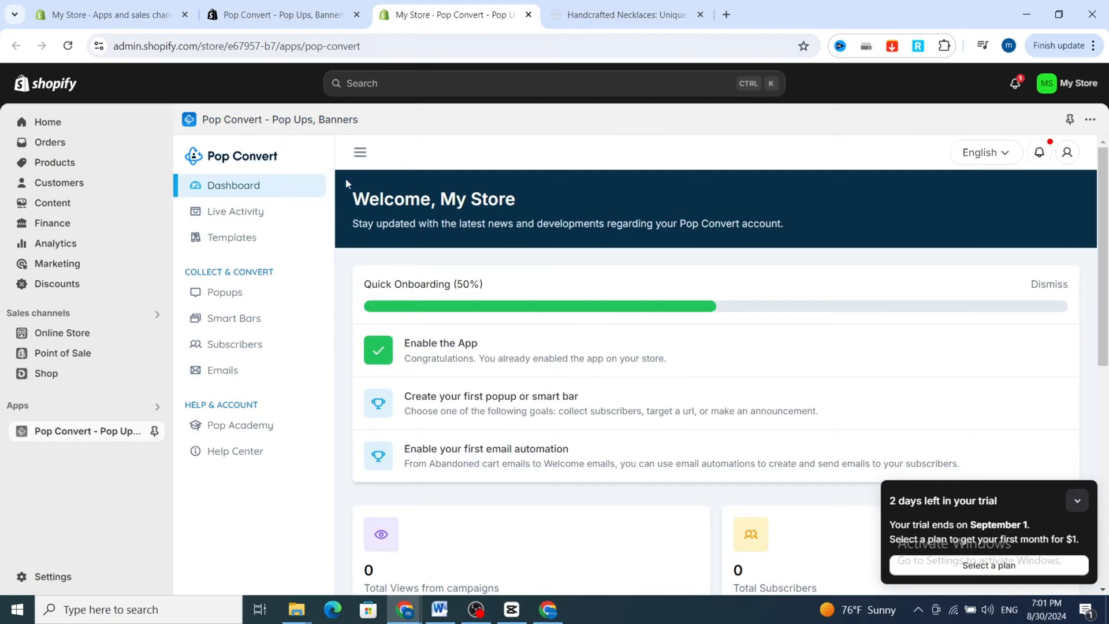
pyautogui.scroll(-1, 512, 230)
pyautogui.scroll(1, 300, 197)
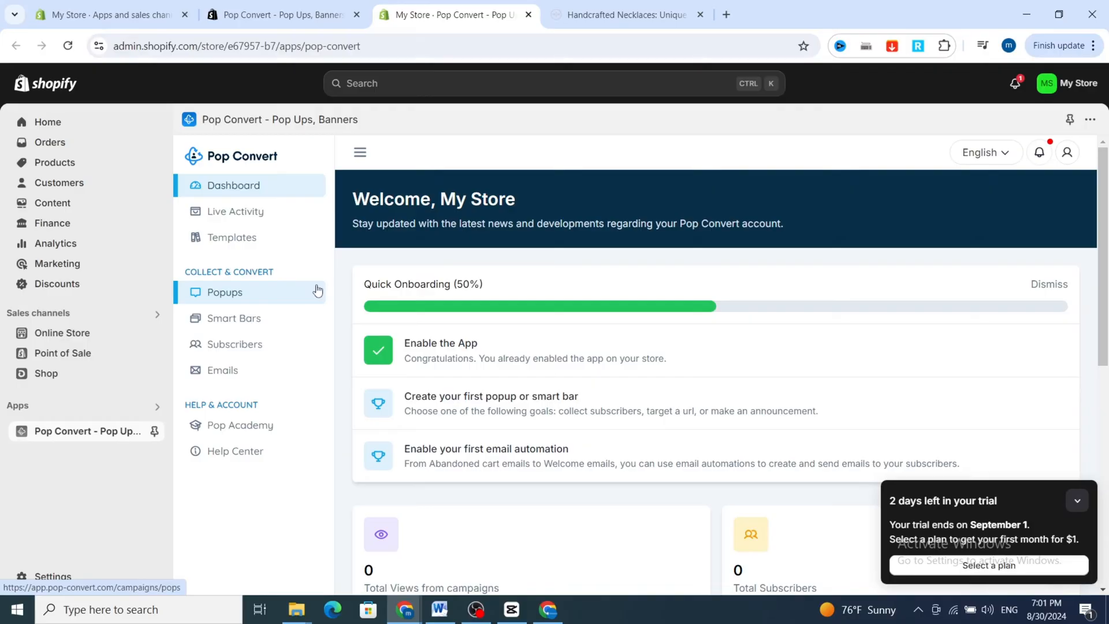
# Create a popup campaign named "discount" with Coupon as its goal.
pyautogui.click(209, 294)
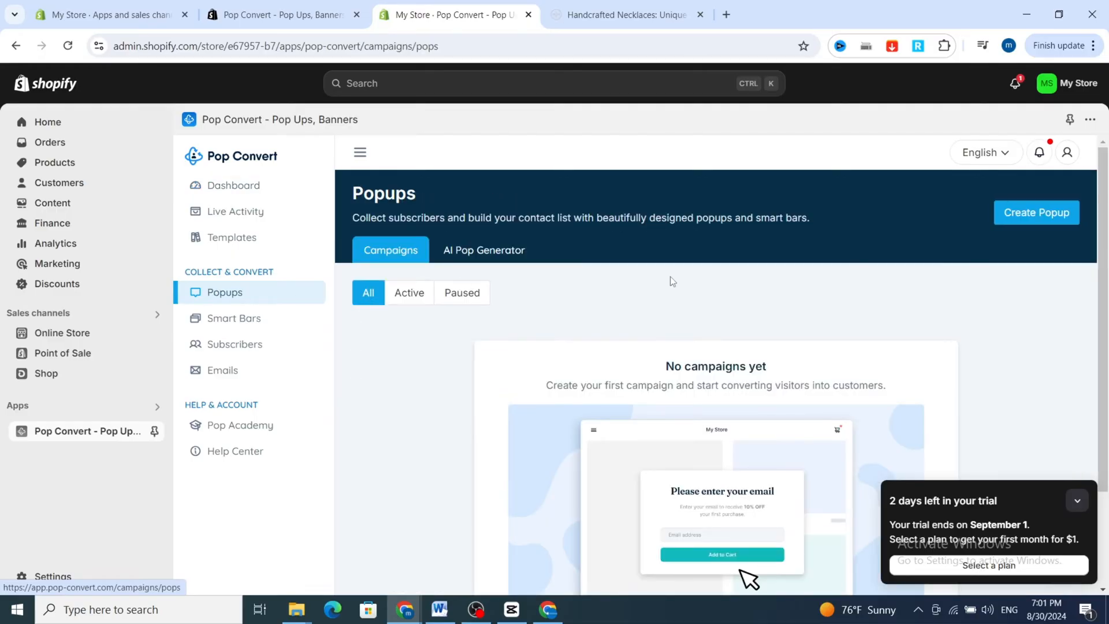
pyautogui.scroll(-2, 689, 329)
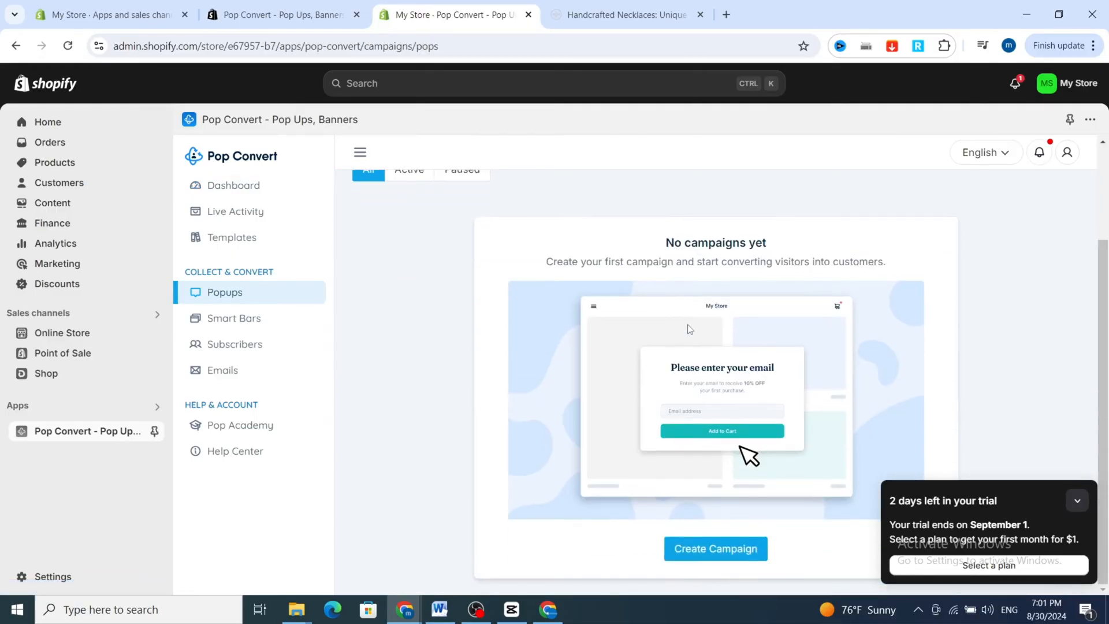
pyautogui.click(693, 554)
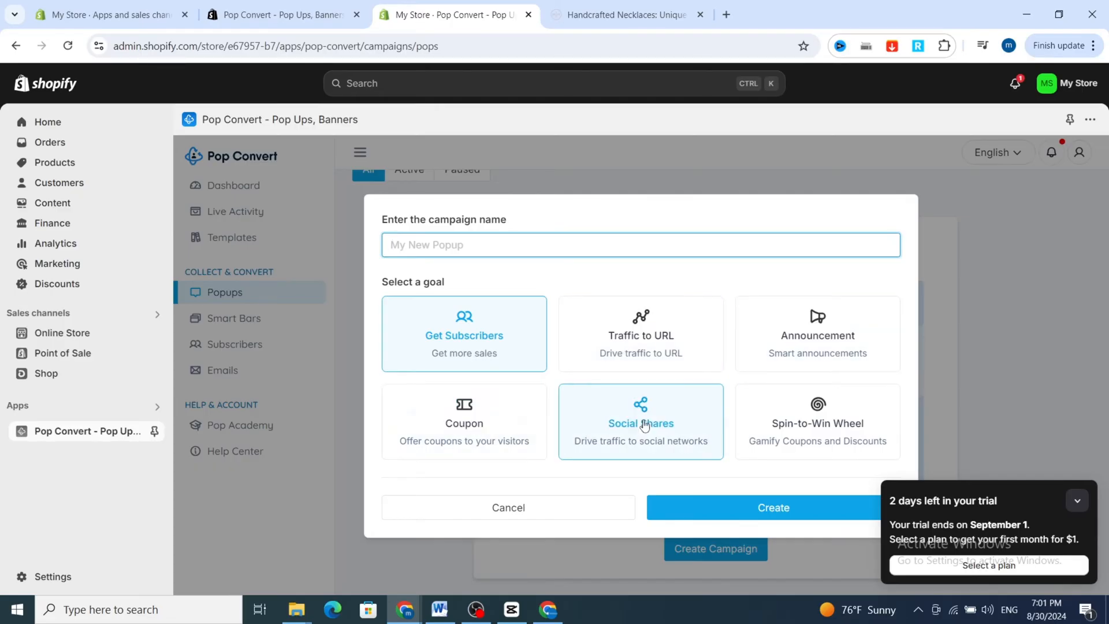
pyautogui.click(462, 426)
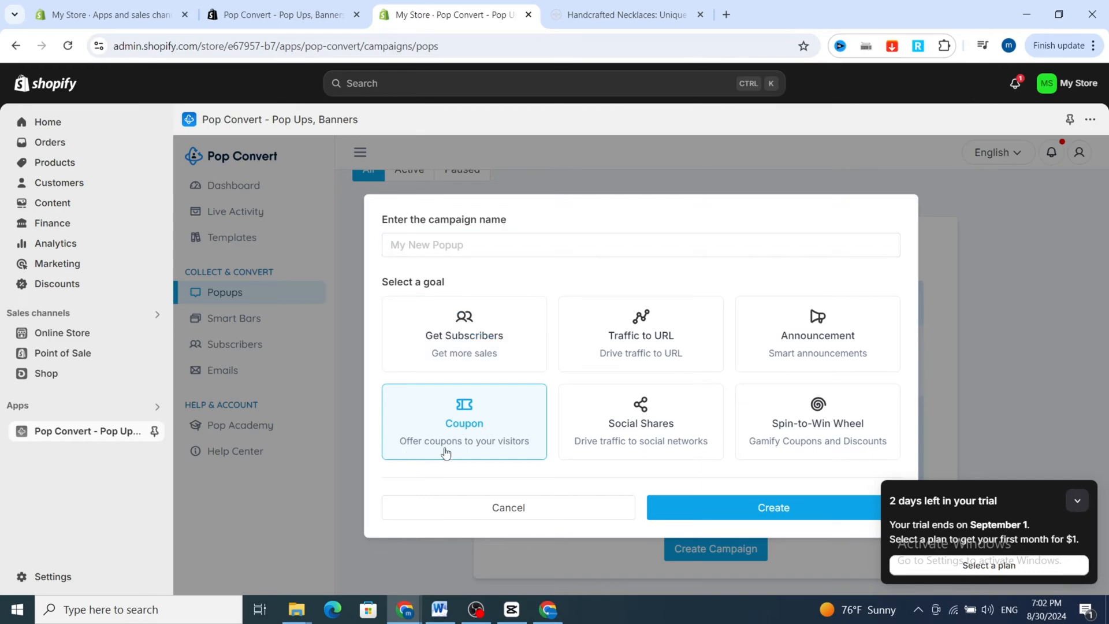
pyautogui.click(759, 511)
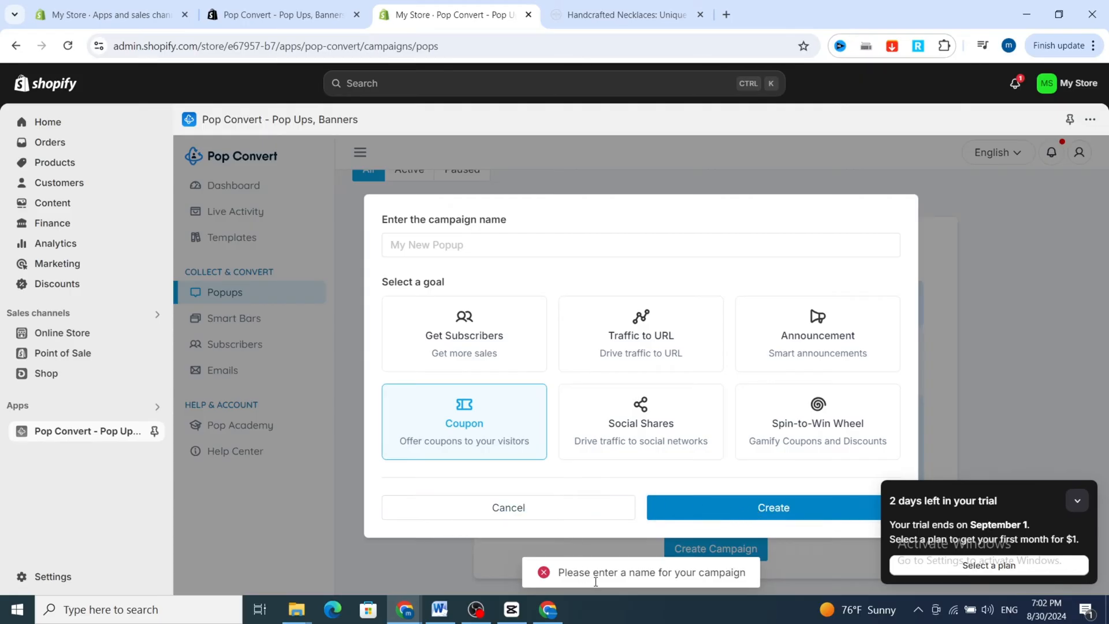
pyautogui.click(454, 245)
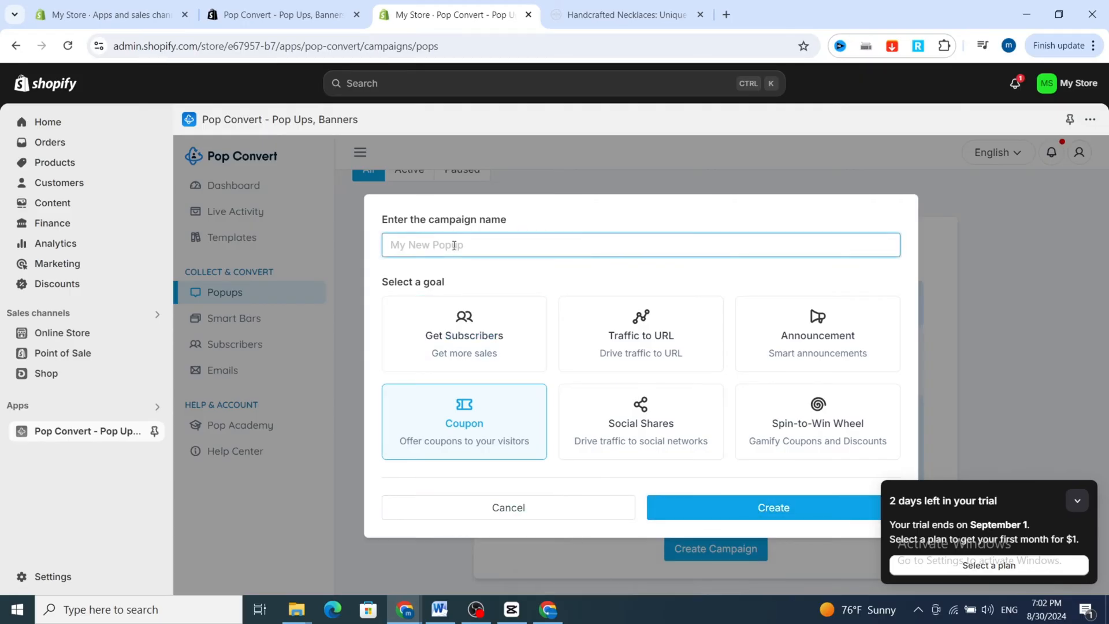
pyautogui.write('discount')
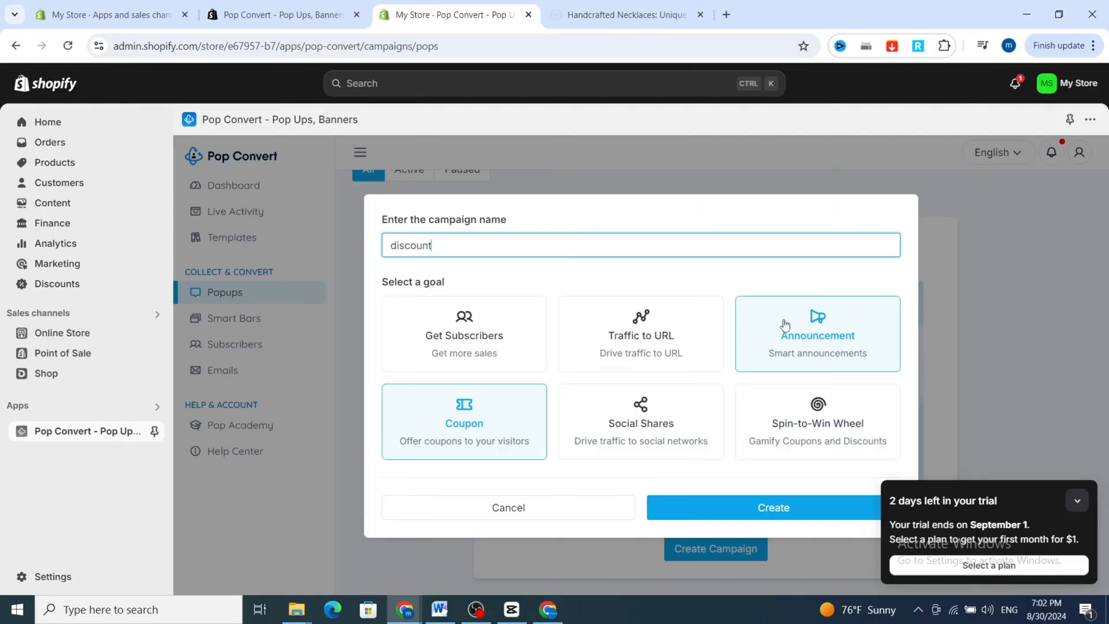
pyautogui.click(694, 506)
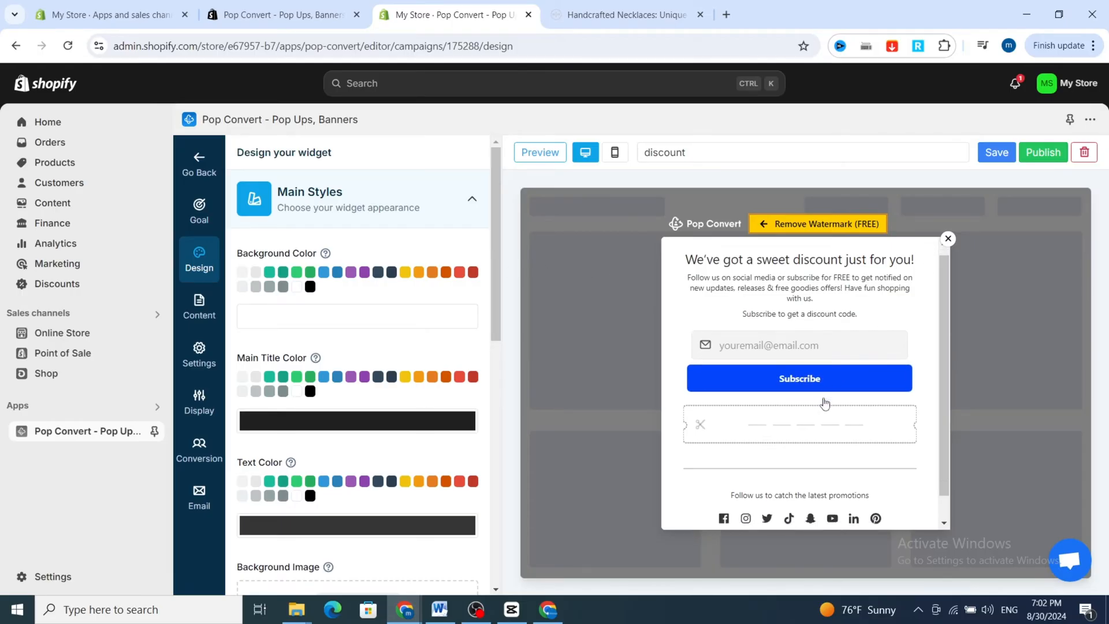
# Look over the popup's design and set its background color to purple.
pyautogui.scroll(-1, 826, 401)
pyautogui.scroll(1, 831, 398)
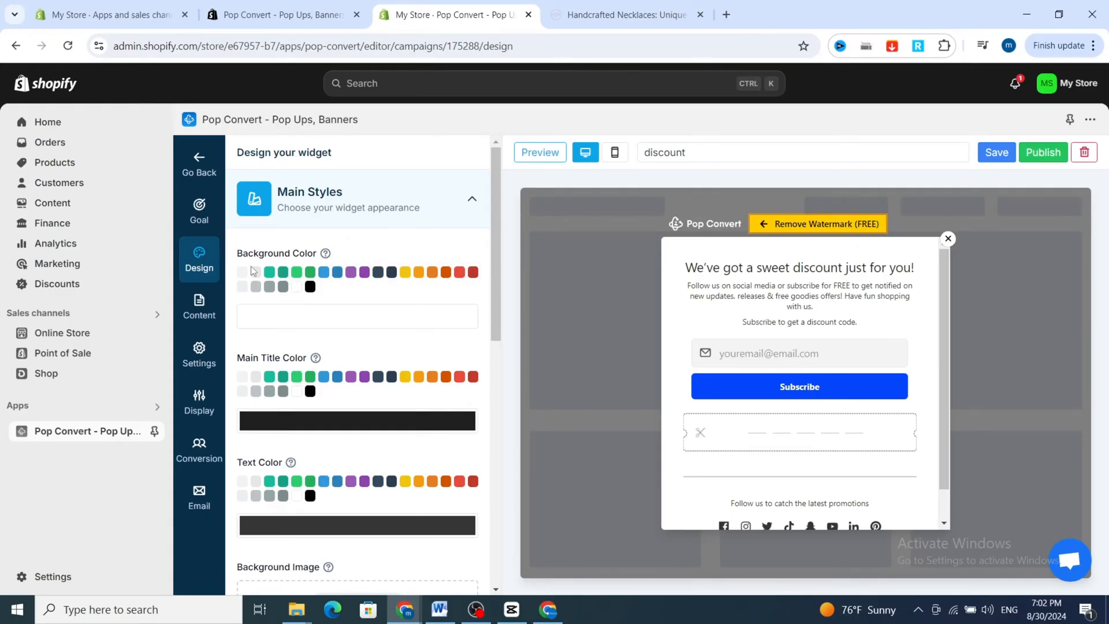
pyautogui.click(310, 273)
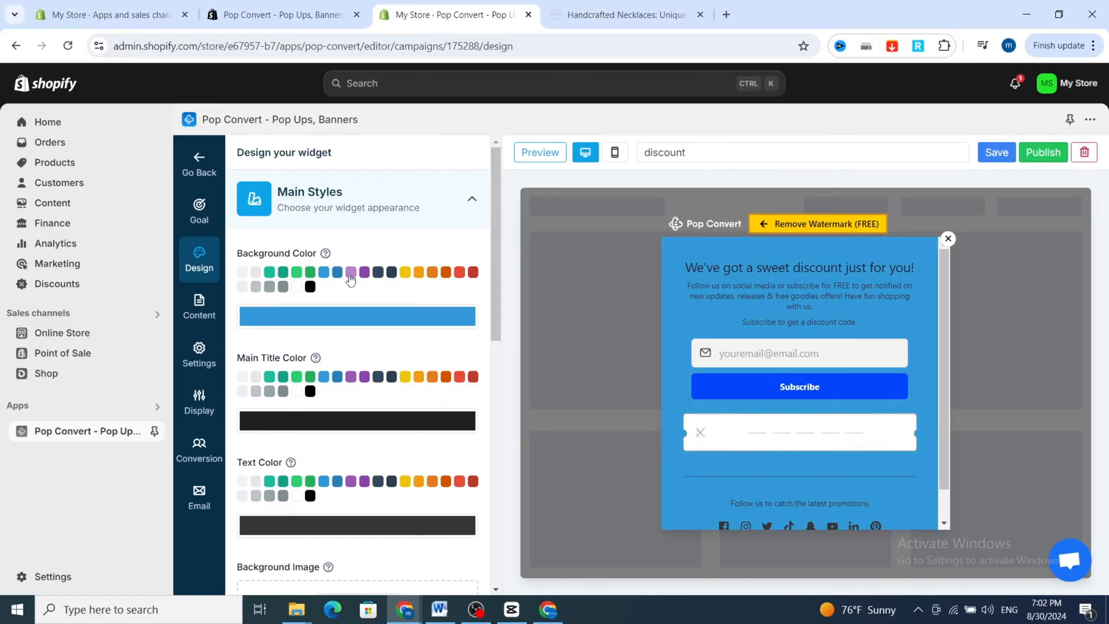
pyautogui.click(350, 274)
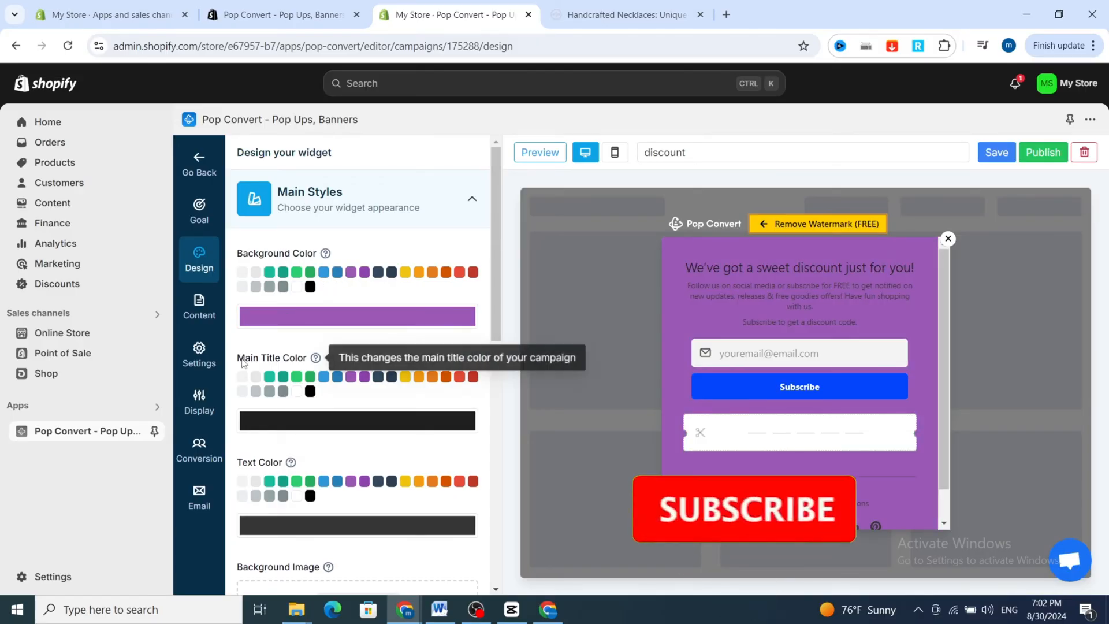
# Set both the main title color and the text color of the popup to black.
pyautogui.scroll(-1, 286, 372)
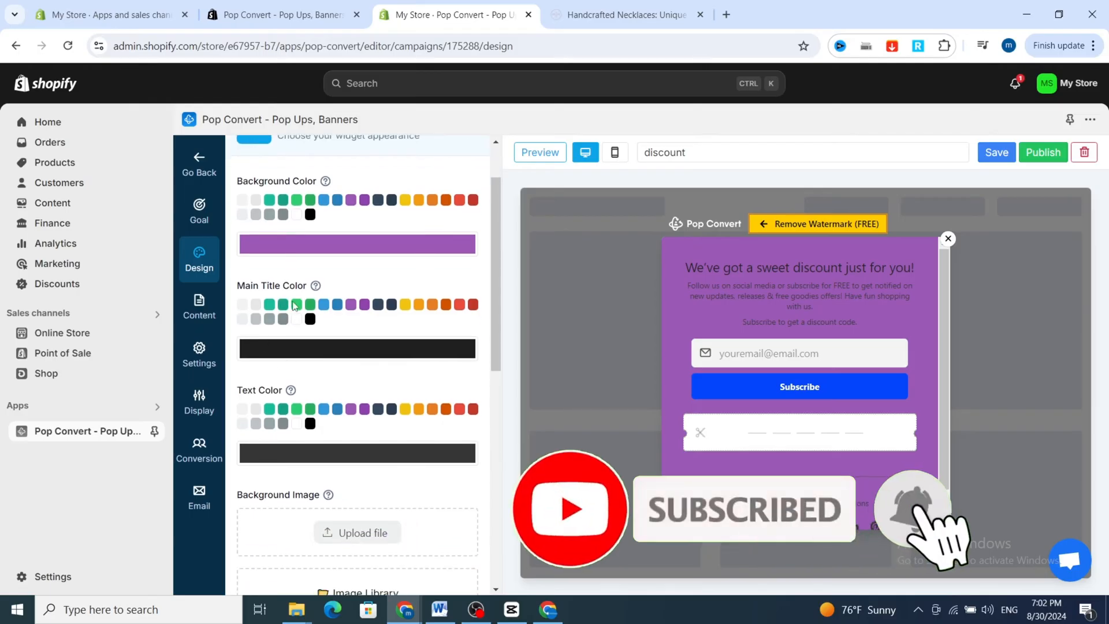
pyautogui.click(297, 305)
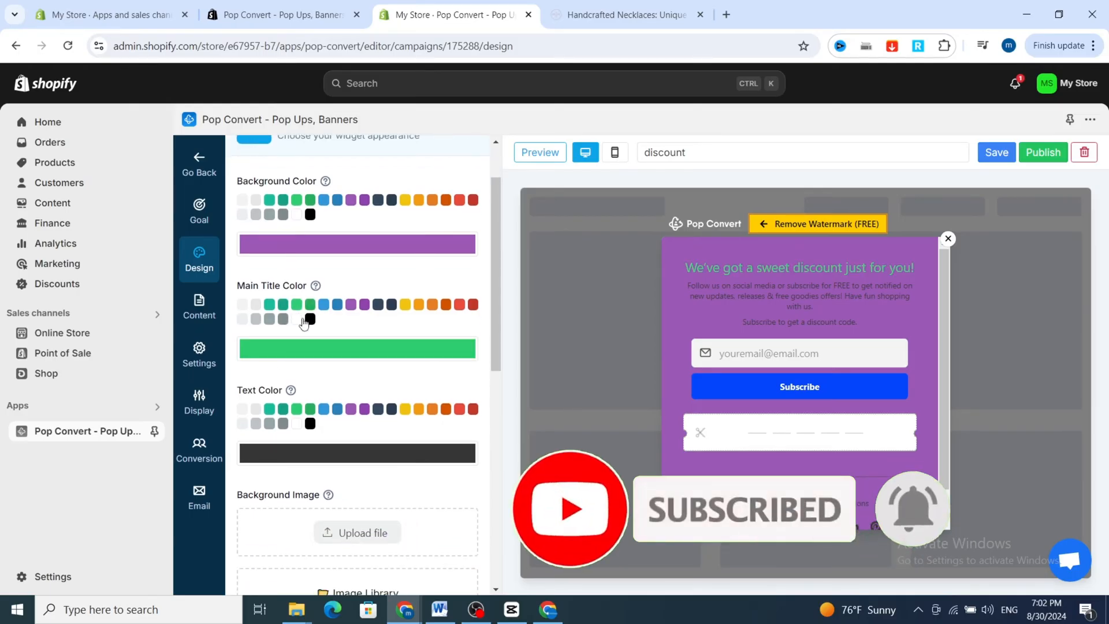
pyautogui.click(310, 318)
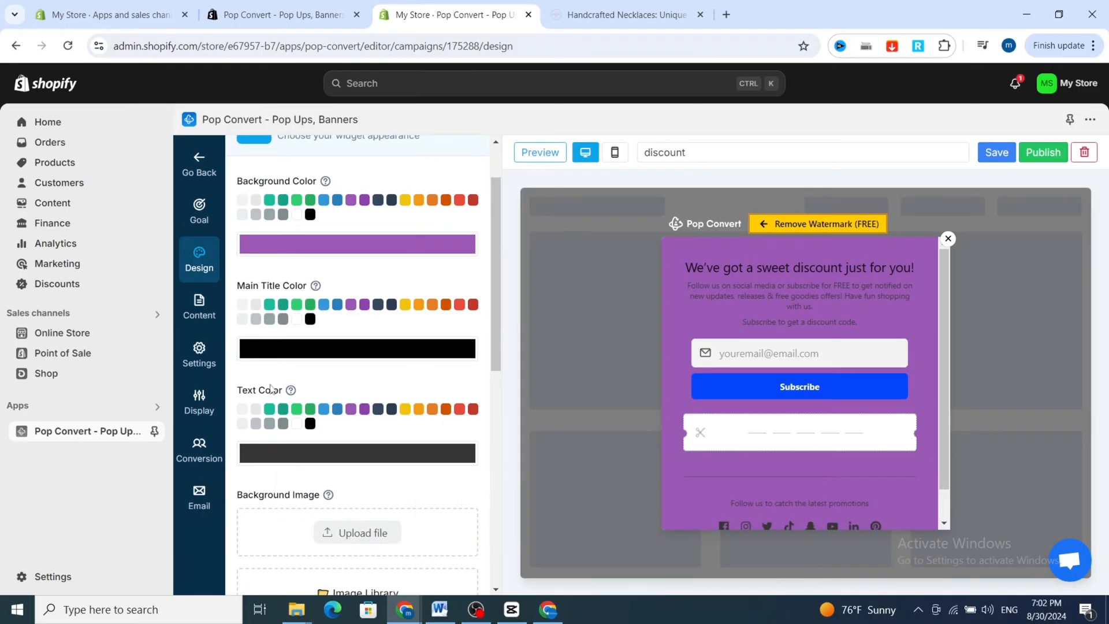
pyautogui.scroll(-2, 289, 347)
pyautogui.click(310, 352)
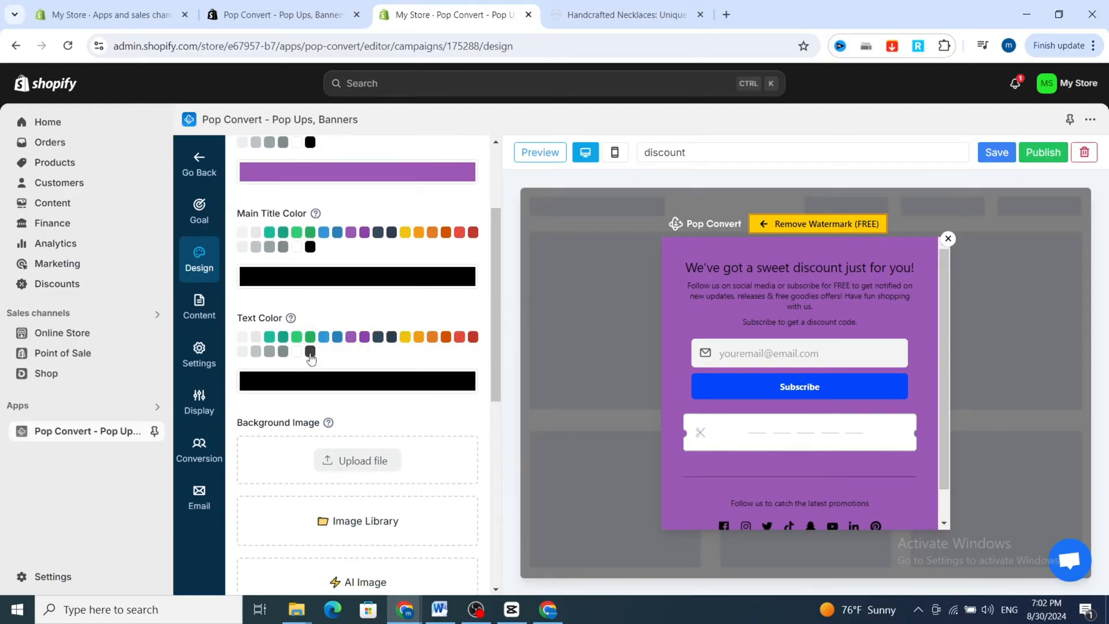
# Upload the file "background" from the device's Downloads folder as the popup's background image.
pyautogui.scroll(-4, 312, 370)
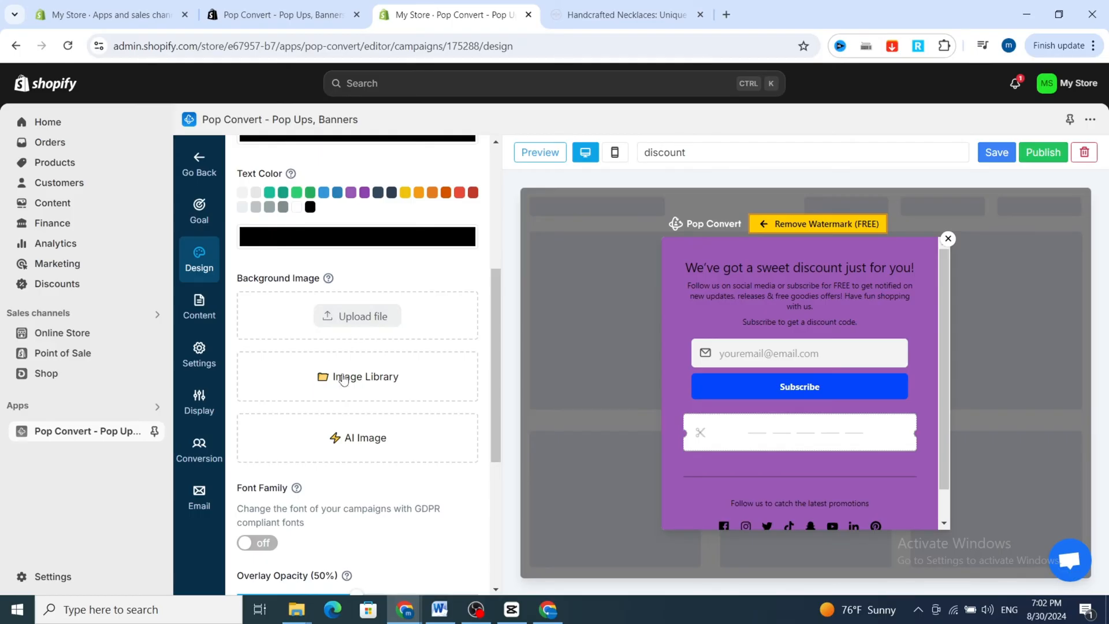
pyautogui.click(338, 319)
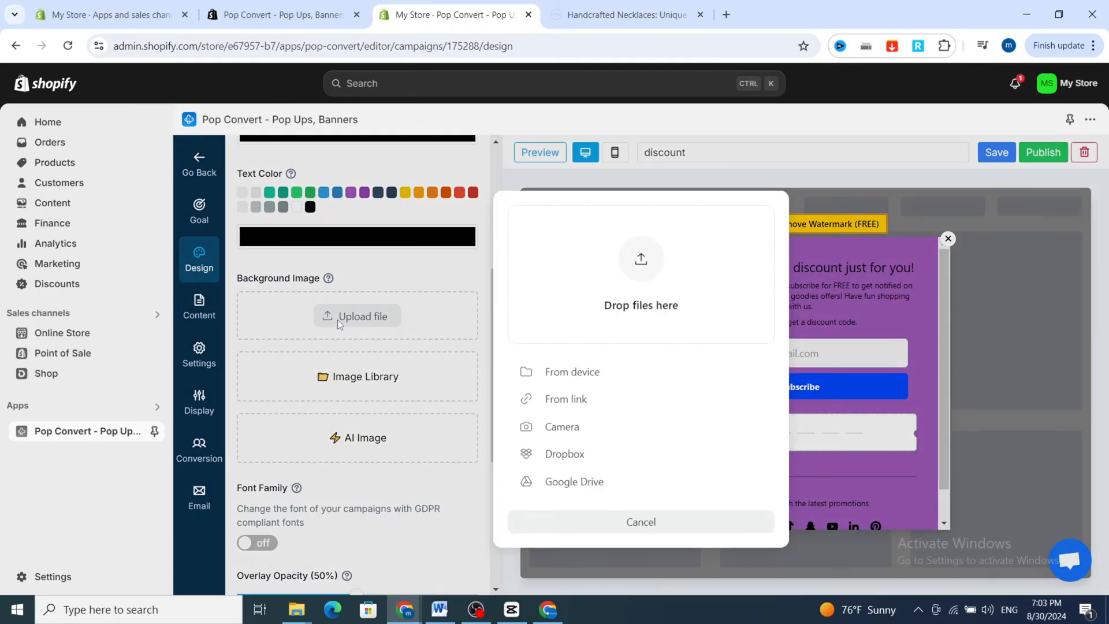
pyautogui.click(580, 375)
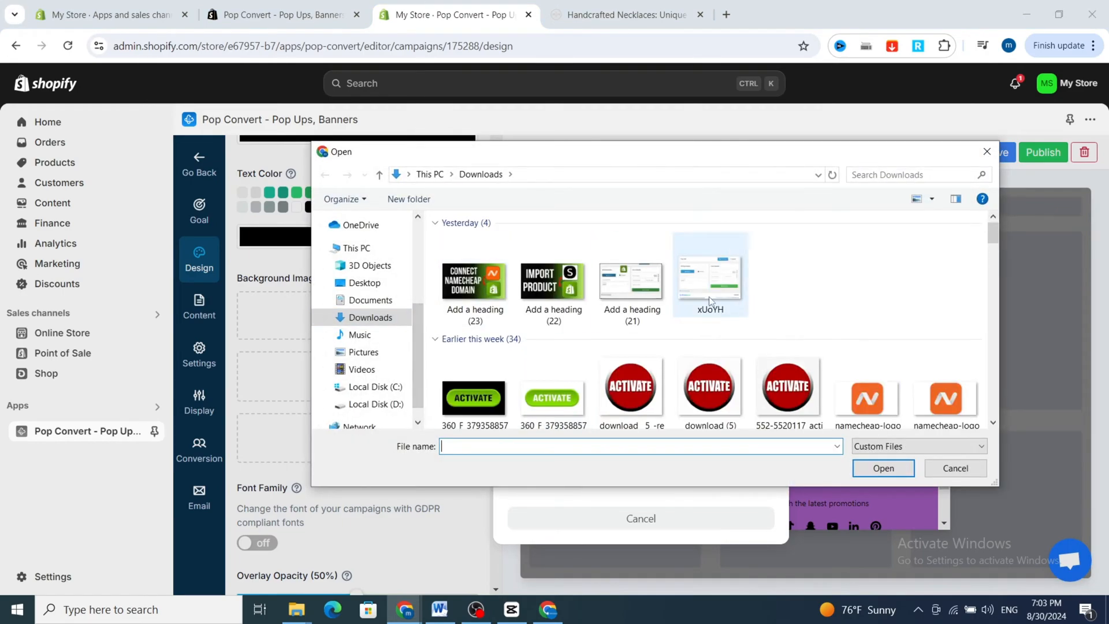
pyautogui.scroll(-3, 710, 295)
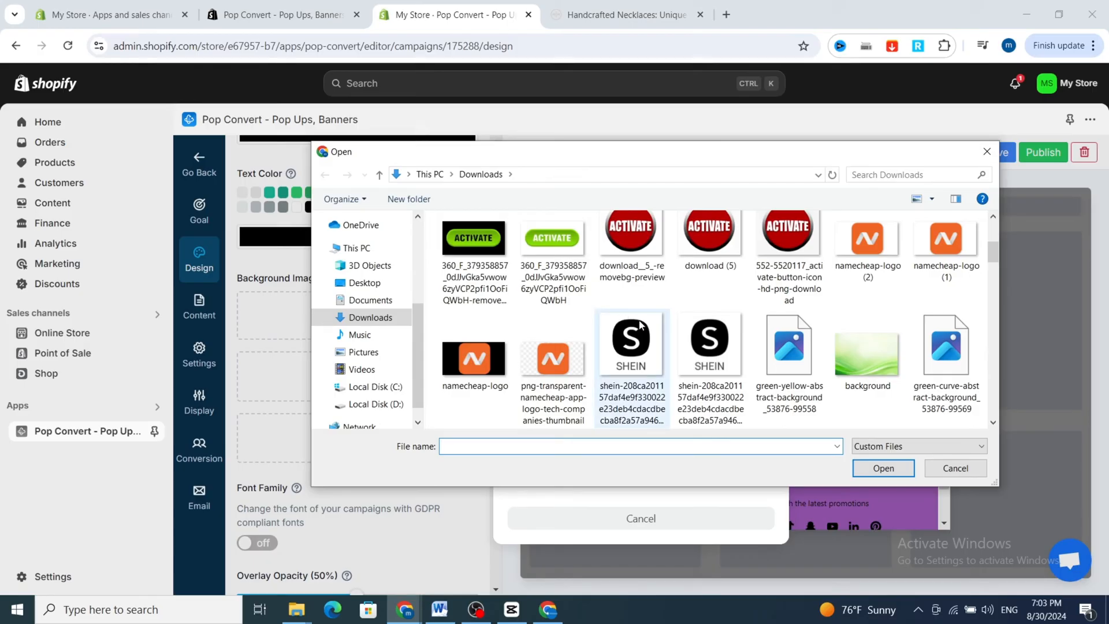
pyautogui.doubleClick(857, 362)
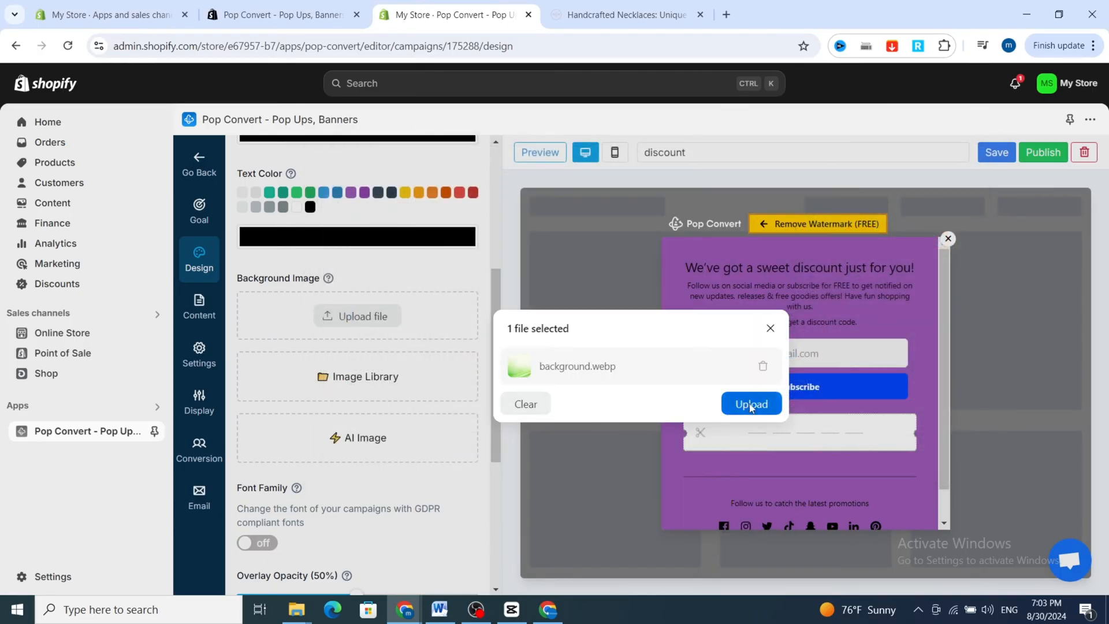
pyautogui.click(750, 404)
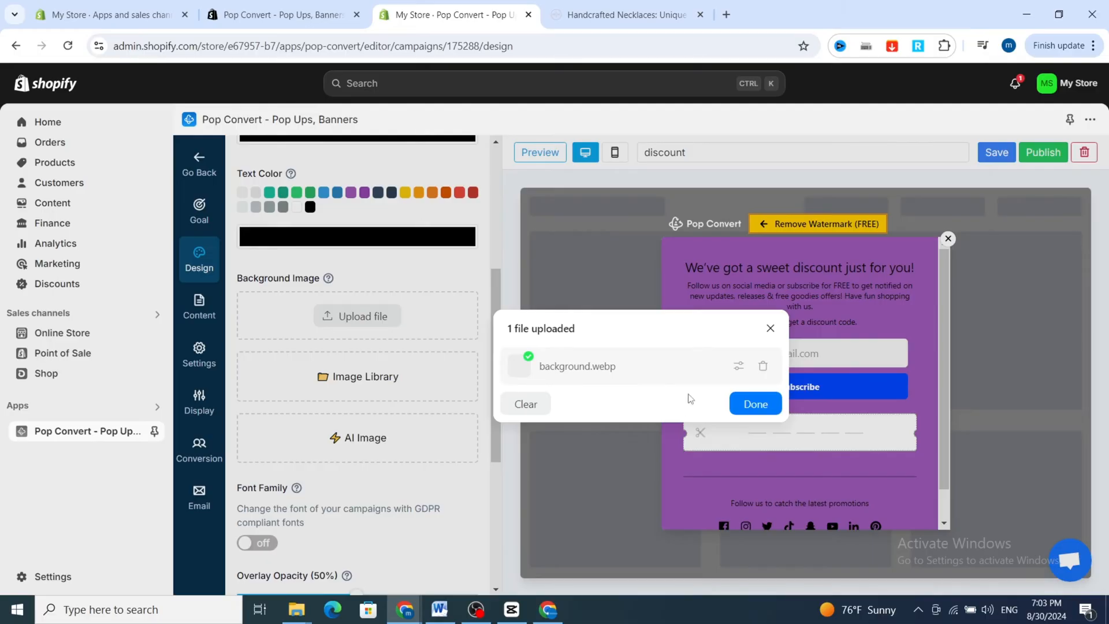
pyautogui.click(756, 403)
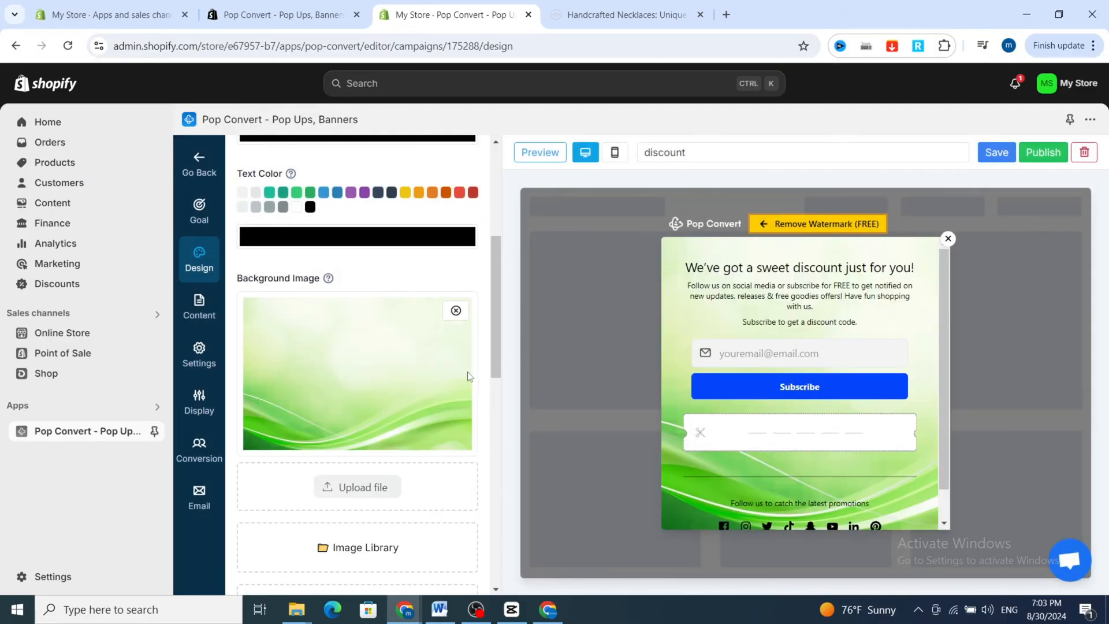
# Set the popup's overlay opacity to 66% and its popup padding to 62 px in the design settings.
pyautogui.scroll(-3, 441, 373)
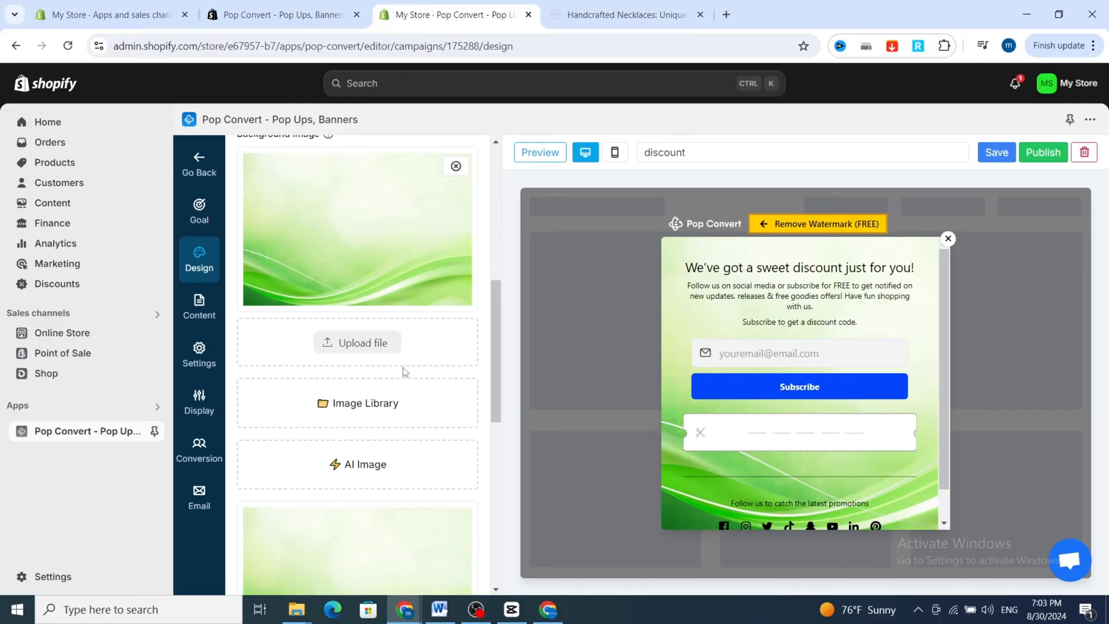
pyautogui.scroll(-7, 329, 349)
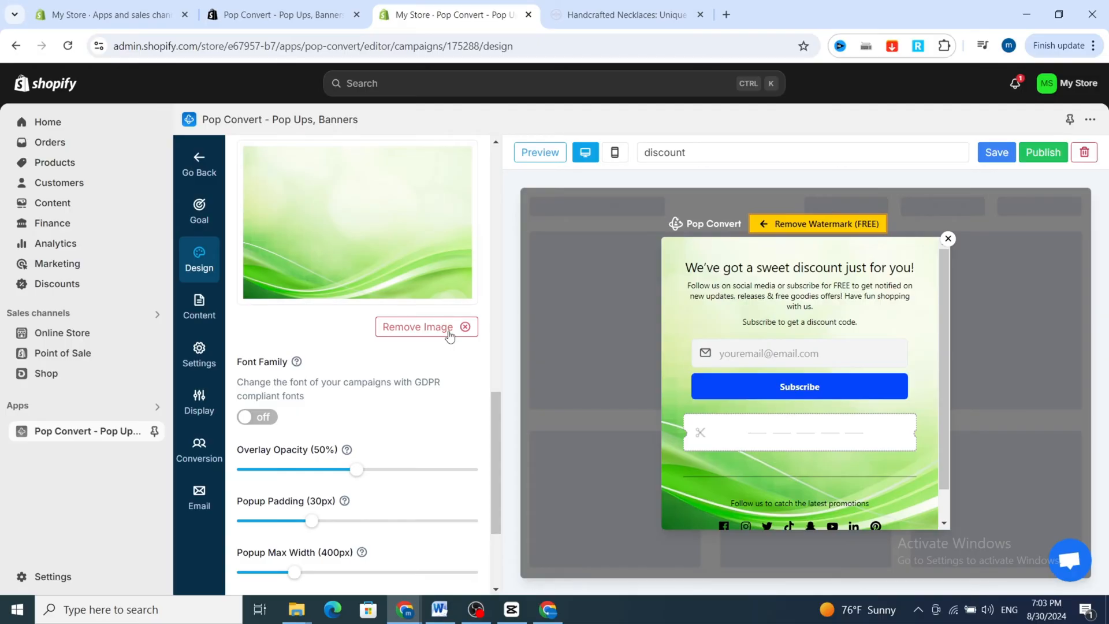
pyautogui.scroll(-1, 663, 363)
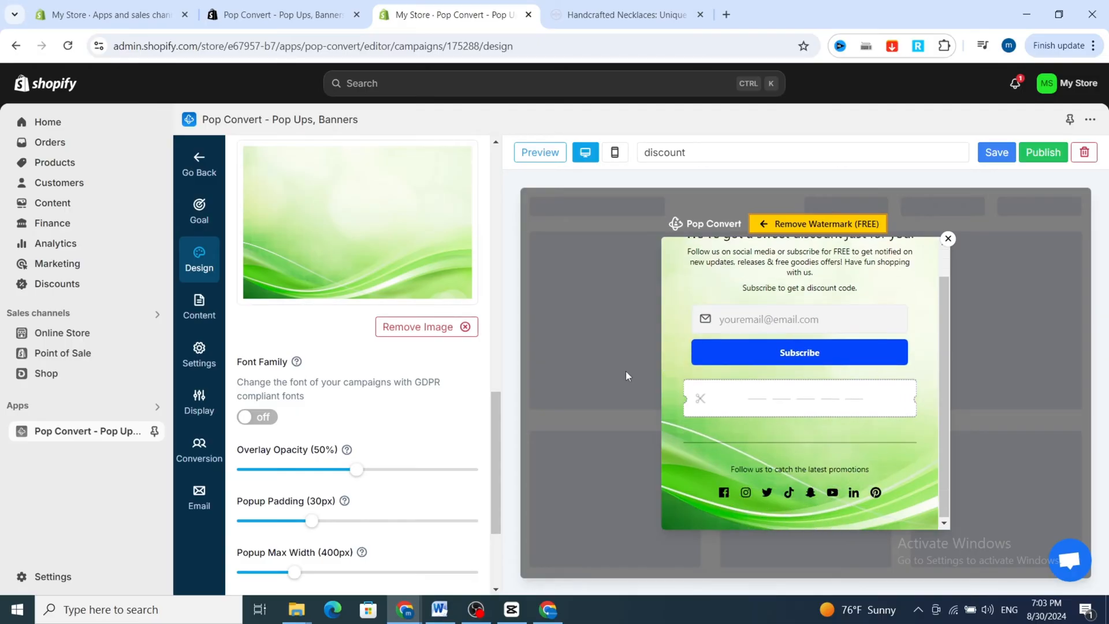
pyautogui.scroll(1, 693, 387)
pyautogui.scroll(-1, 702, 402)
pyautogui.scroll(-2, 271, 358)
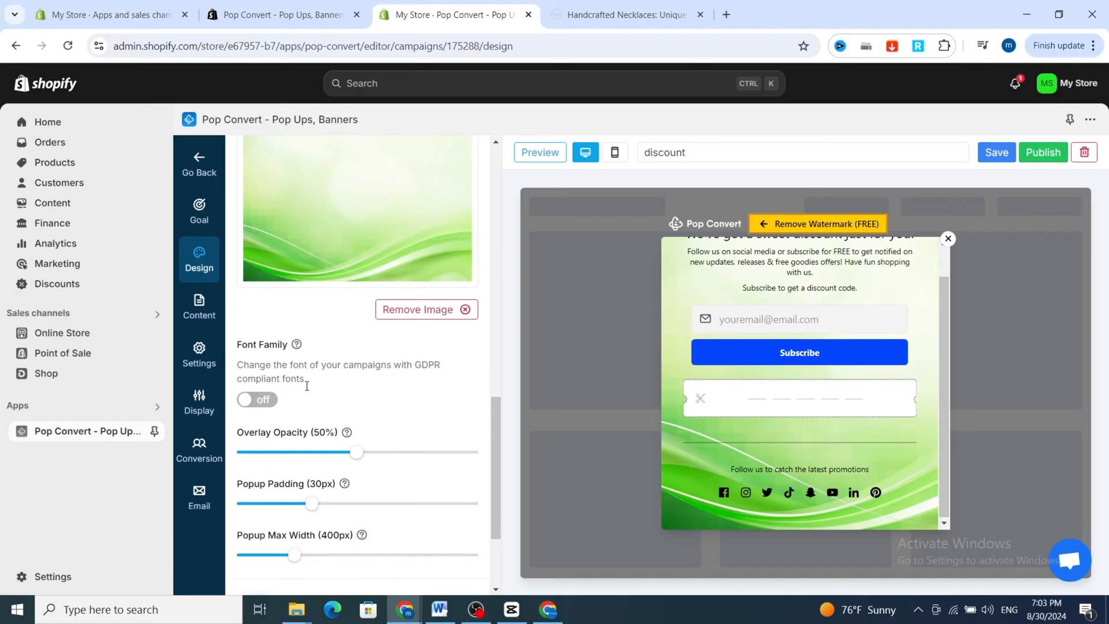
pyautogui.moveTo(356, 398); pyautogui.dragTo(394, 402)
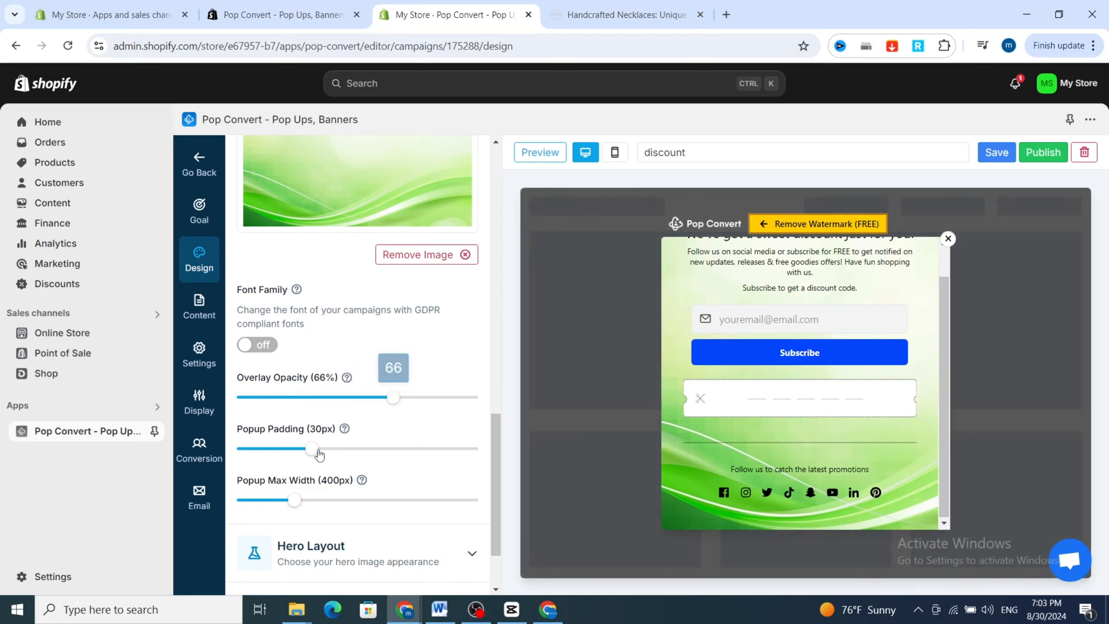
pyautogui.click(321, 457)
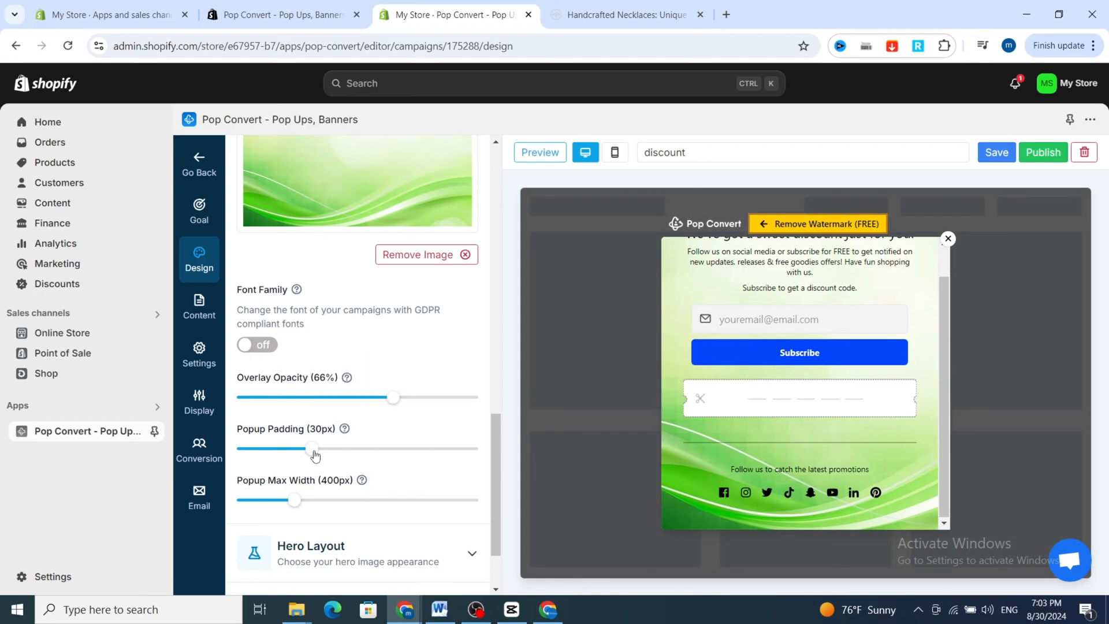
pyautogui.moveTo(324, 456); pyautogui.dragTo(385, 456)
# Open the campaign's content settings and delete the paragraphs below the headline in the main text block.
pyautogui.scroll(-2, 378, 467)
pyautogui.scroll(-1, 379, 466)
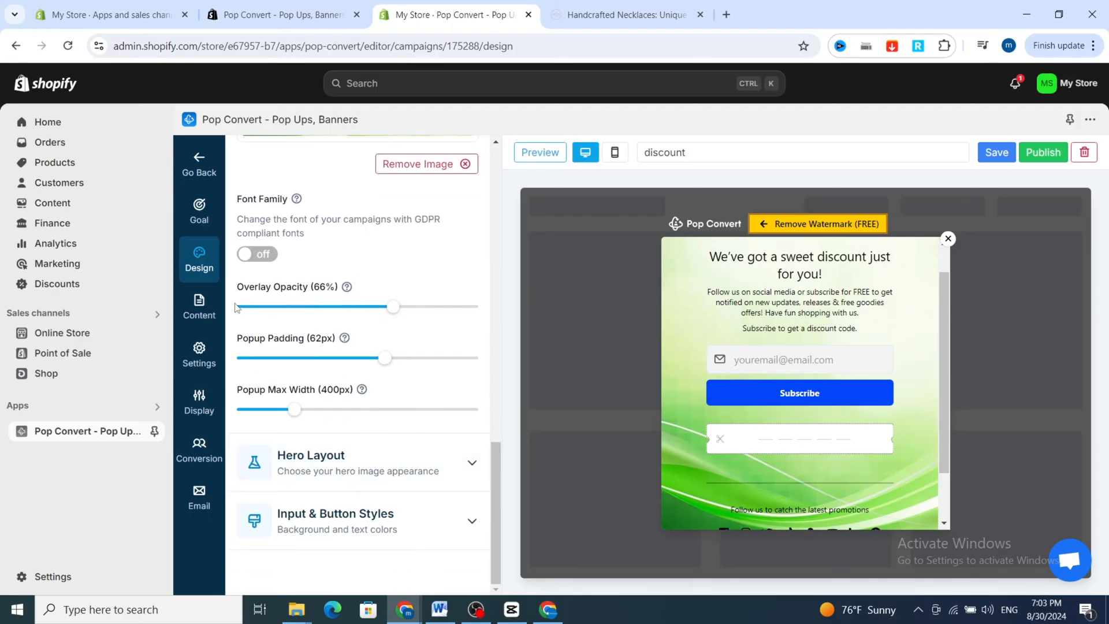
pyautogui.click(202, 314)
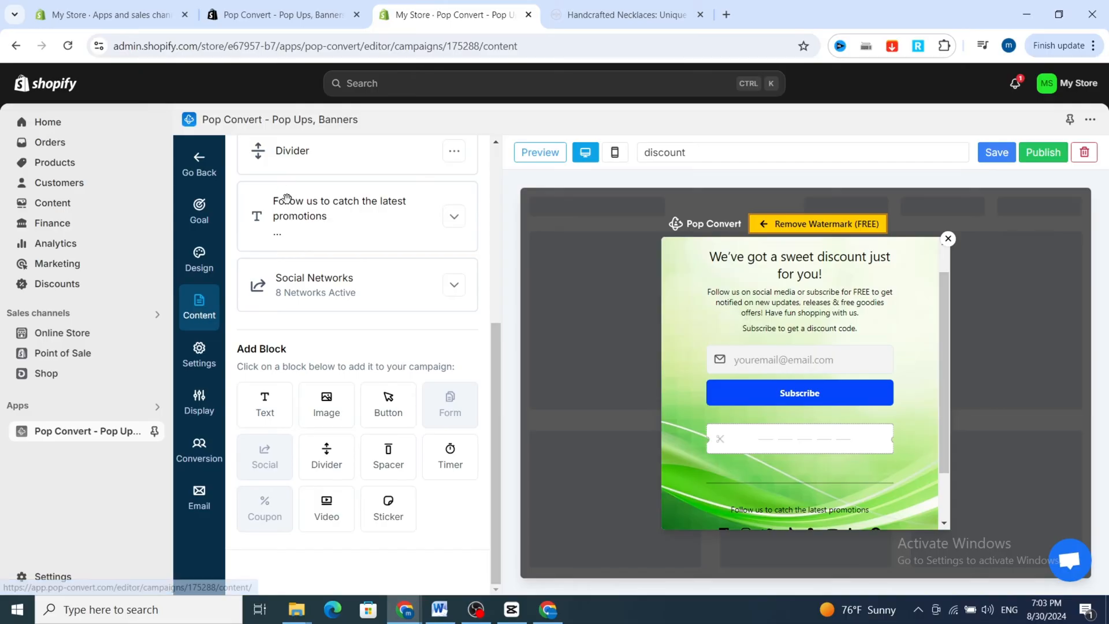
pyautogui.scroll(2, 295, 216)
pyautogui.scroll(-2, 306, 249)
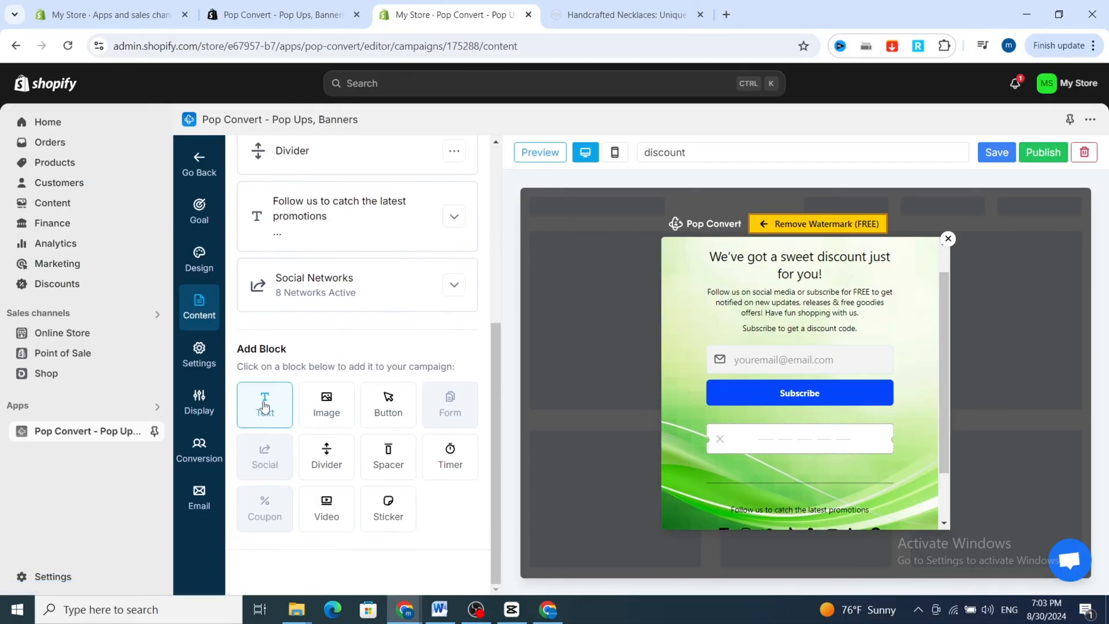
pyautogui.scroll(1, 306, 398)
pyautogui.scroll(4, 318, 304)
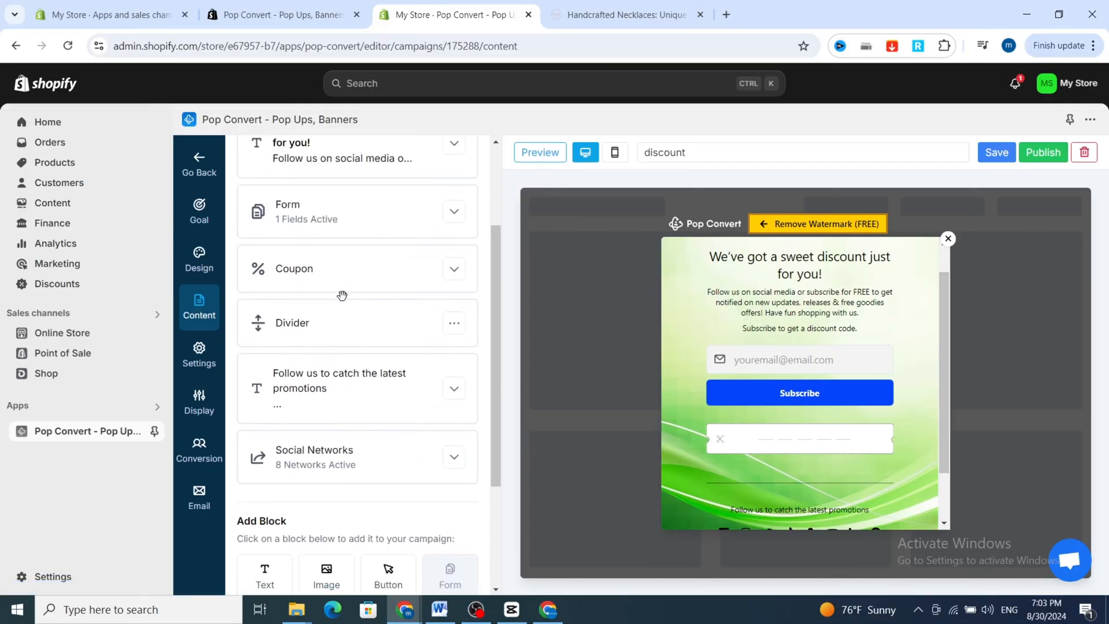
pyautogui.click(343, 296)
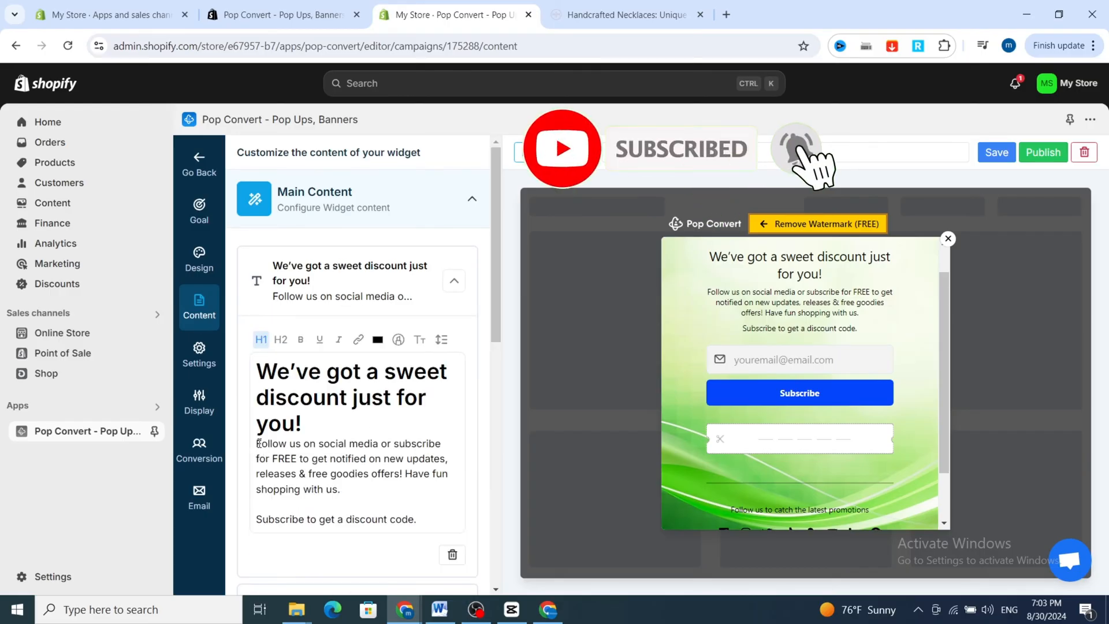
pyautogui.moveTo(257, 444); pyautogui.dragTo(431, 518)
pyautogui.press('BackSpace')
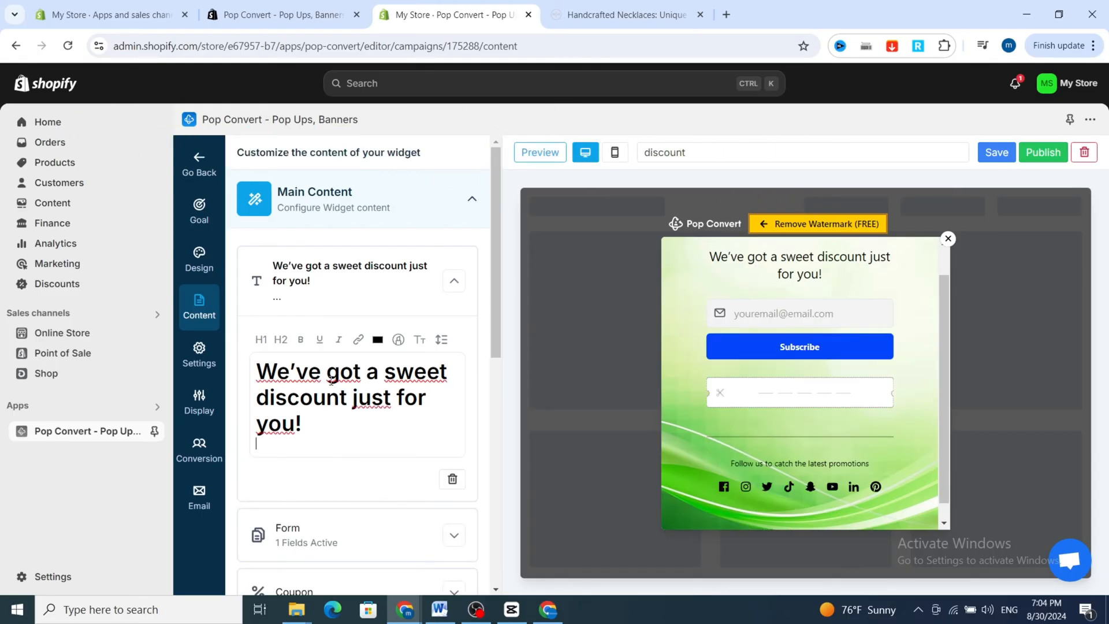
# Replace the headline in the main text block with "get 15 % discount".
pyautogui.tripleClick(302, 397)
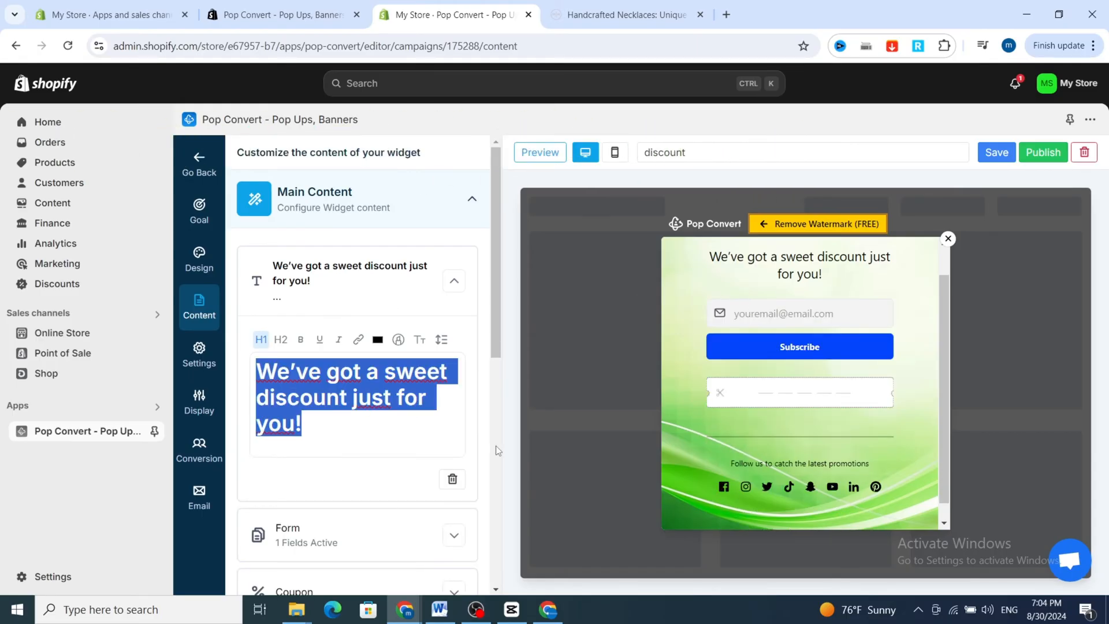
pyautogui.write('get')
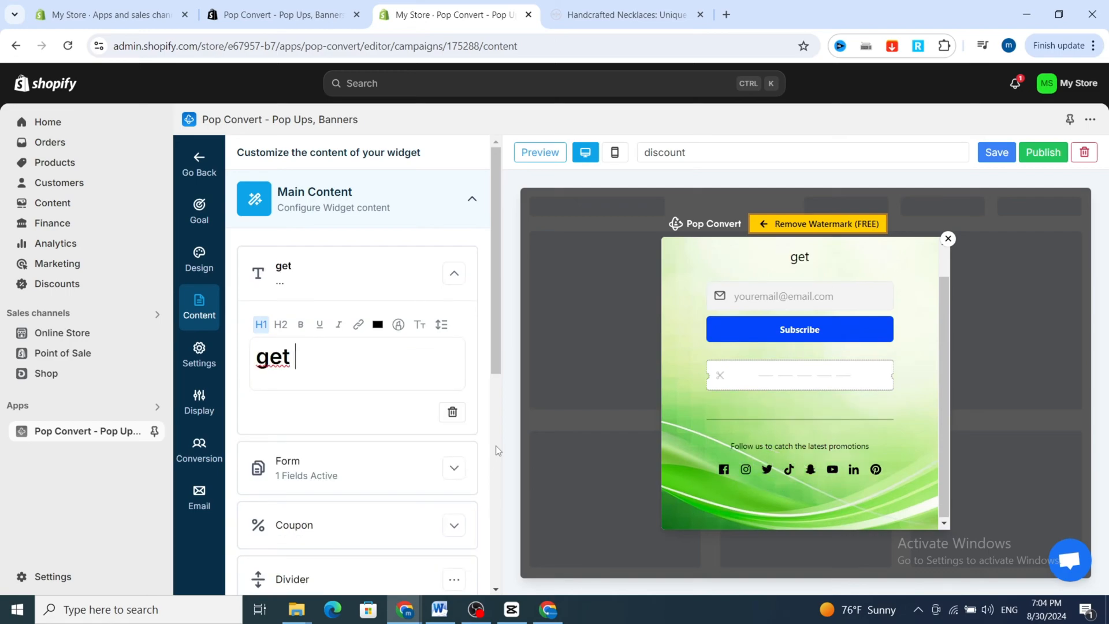
pyautogui.write(' 15')
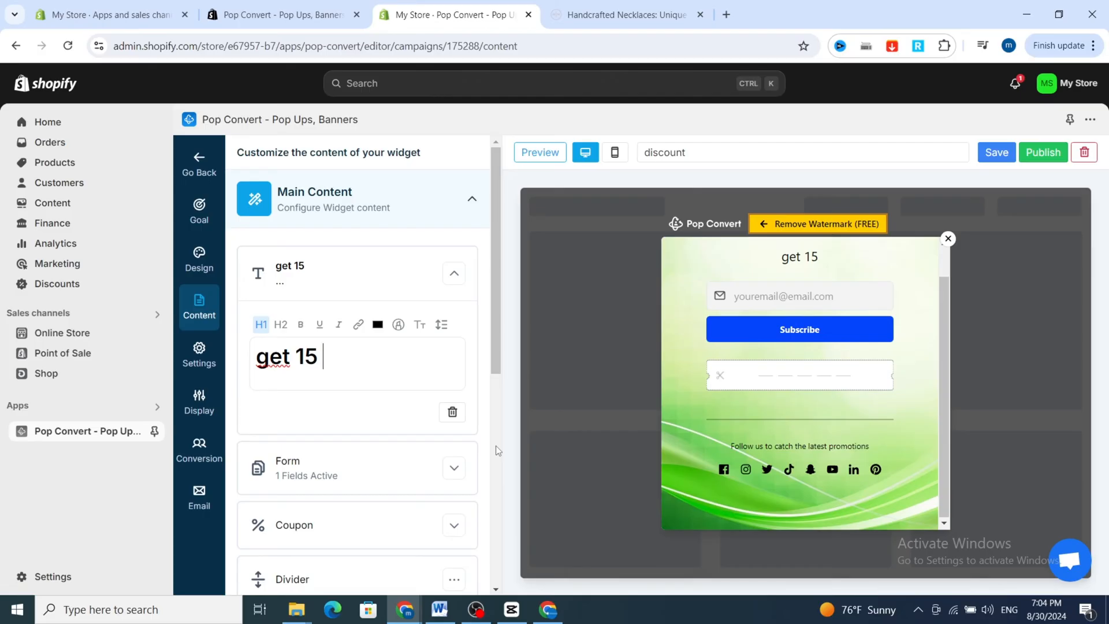
pyautogui.write(' % ')
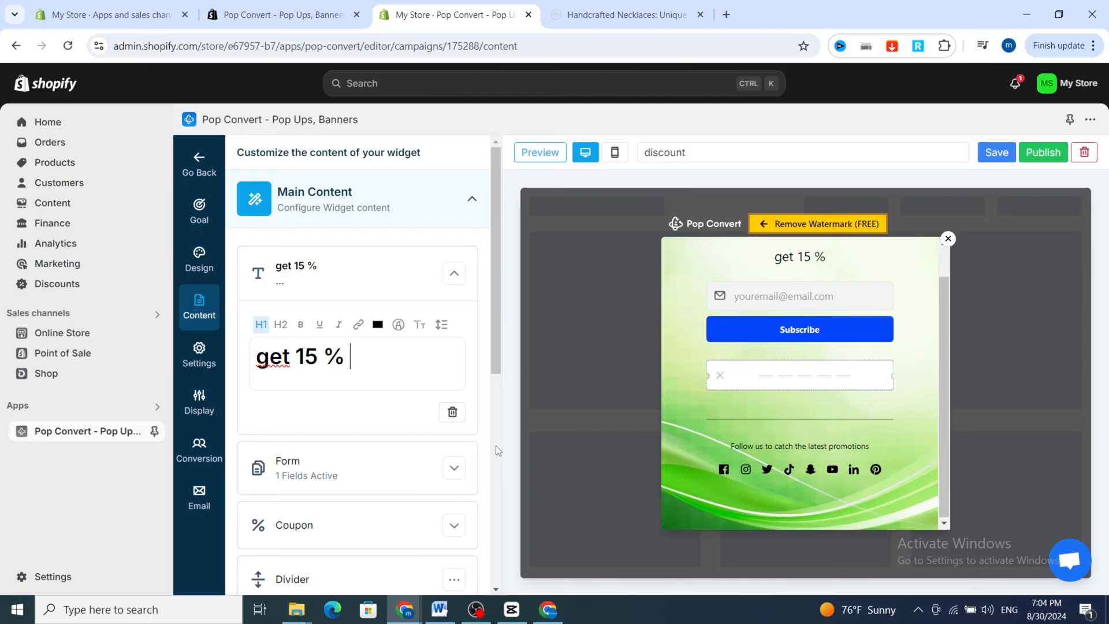
pyautogui.write('di')
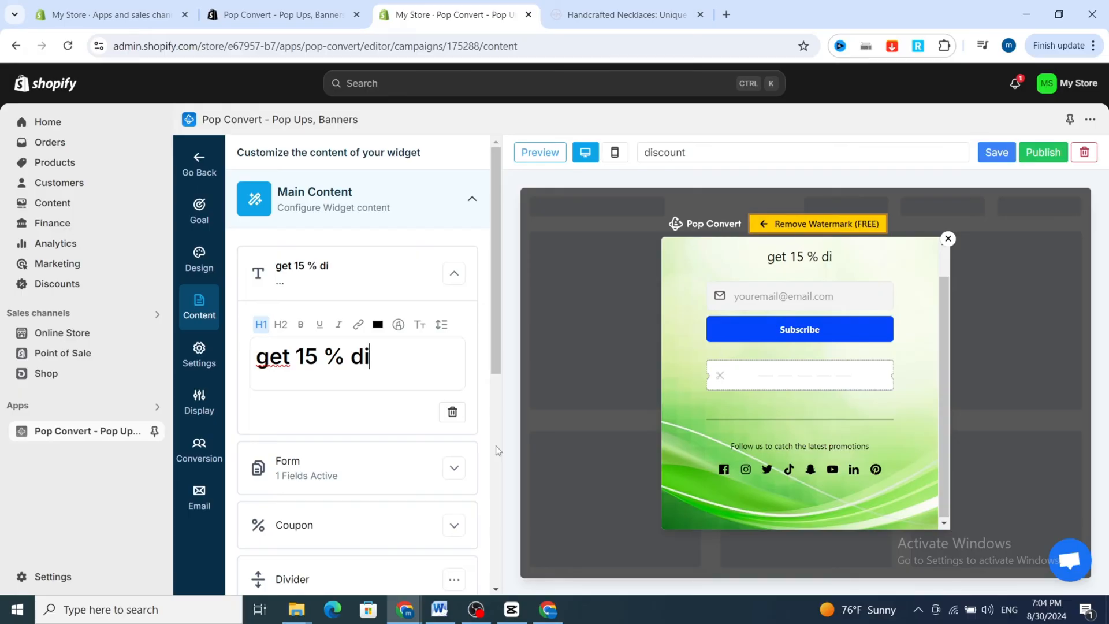
pyautogui.write('scount')
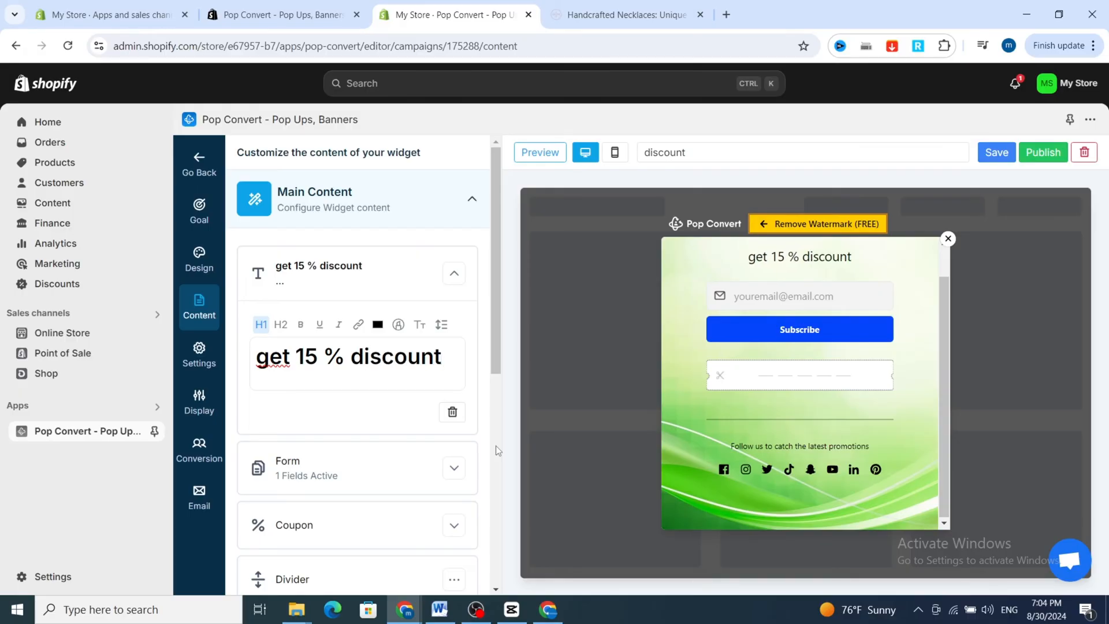
# Format the headline as bold H1 and set its text color to the muted red RGB 150, 100, 100.
pyautogui.hotkey('ctrl', 'a')
pyautogui.click(301, 325)
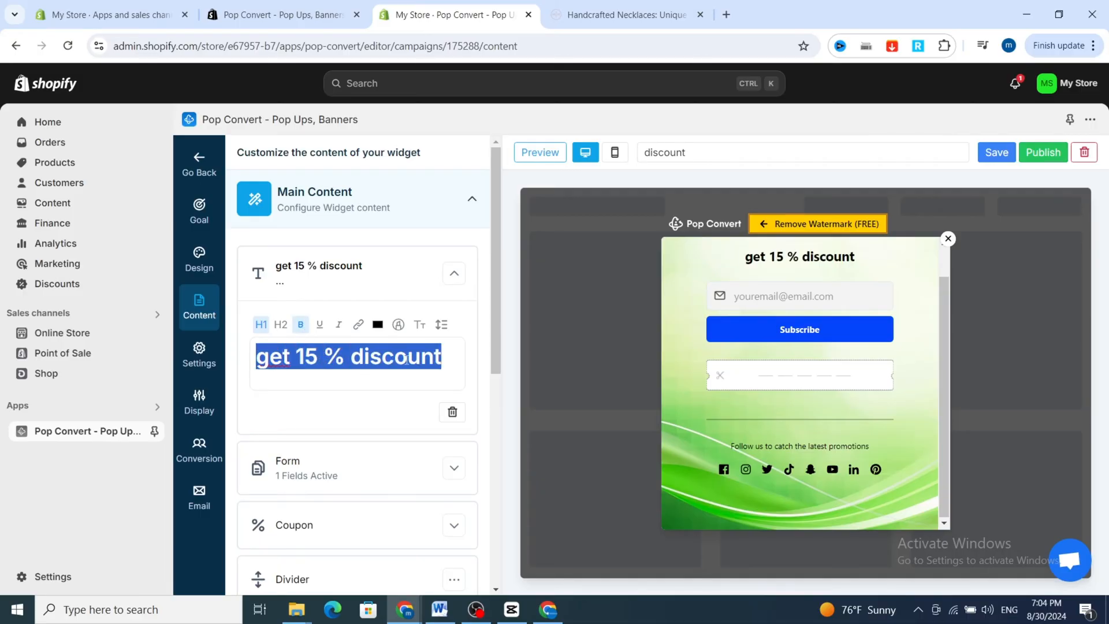
pyautogui.click(282, 326)
pyautogui.click(261, 325)
pyautogui.click(378, 325)
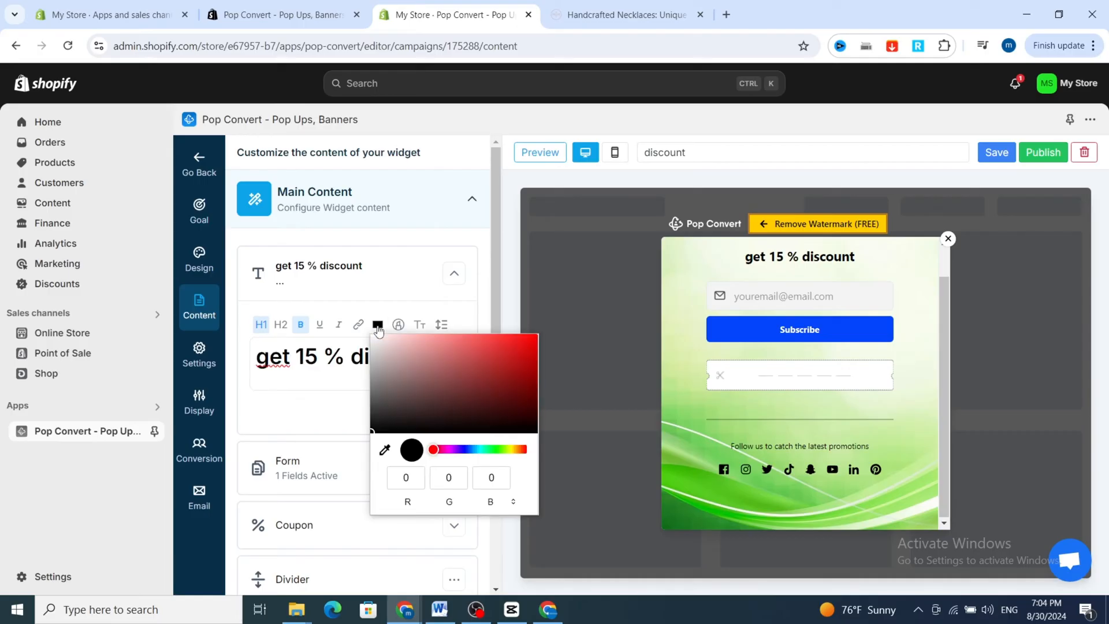
pyautogui.click(427, 377)
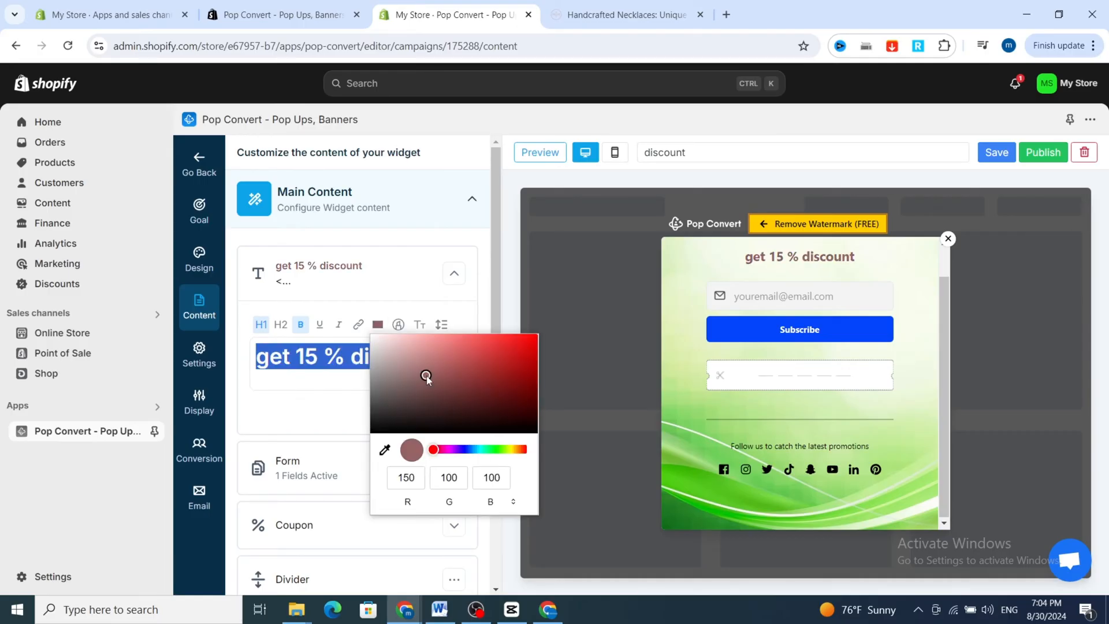
pyautogui.click(292, 375)
# Expand the form block to show its field settings.
pyautogui.scroll(-1, 293, 473)
pyautogui.click(305, 406)
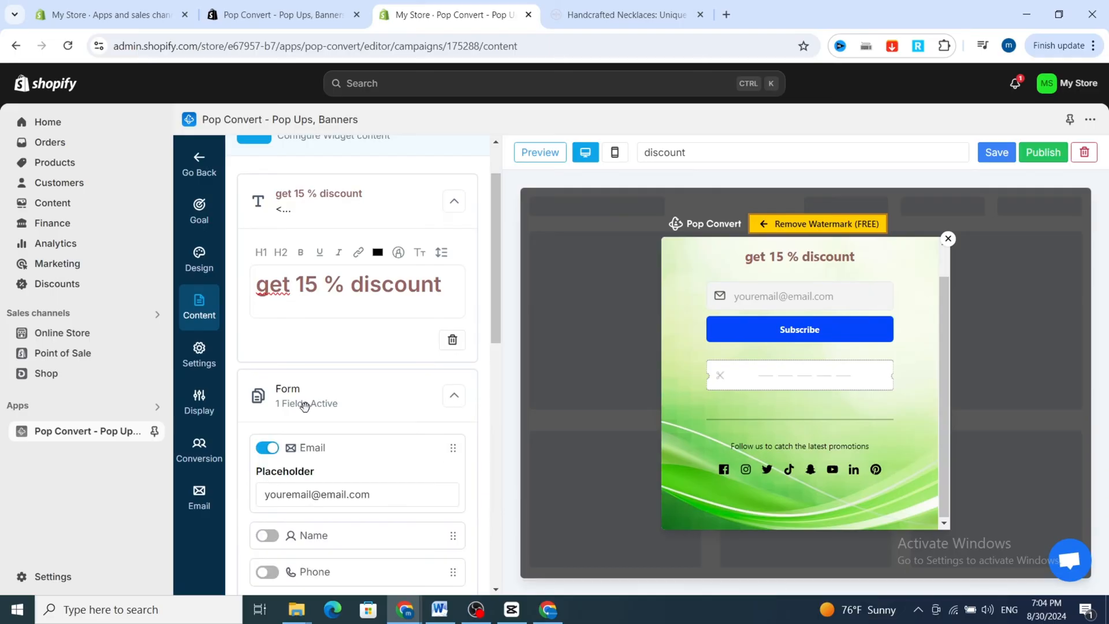
pyautogui.scroll(-1, 311, 466)
pyautogui.click(315, 430)
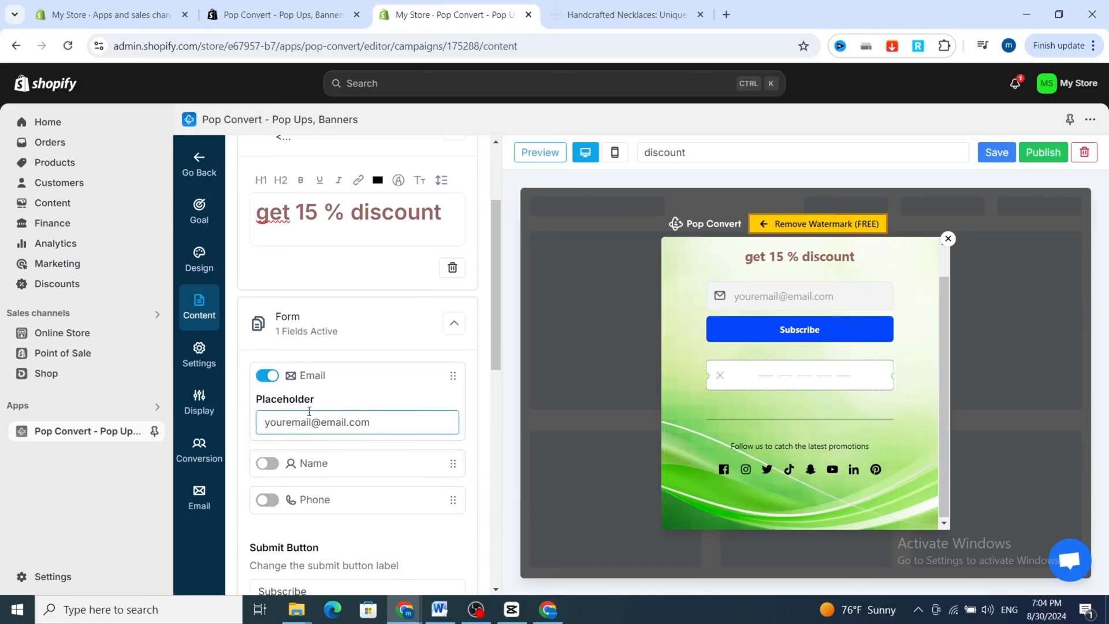
# Try out the optional Name and Phone fields in the form, switching each on and off again.
pyautogui.click(266, 464)
pyautogui.click(278, 470)
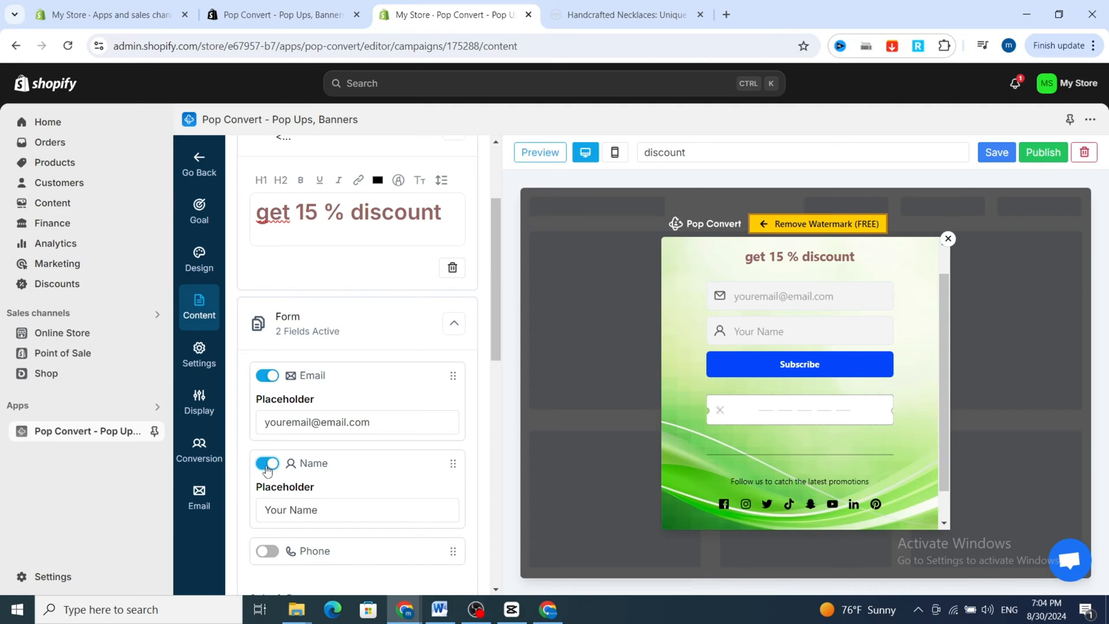
pyautogui.click(269, 503)
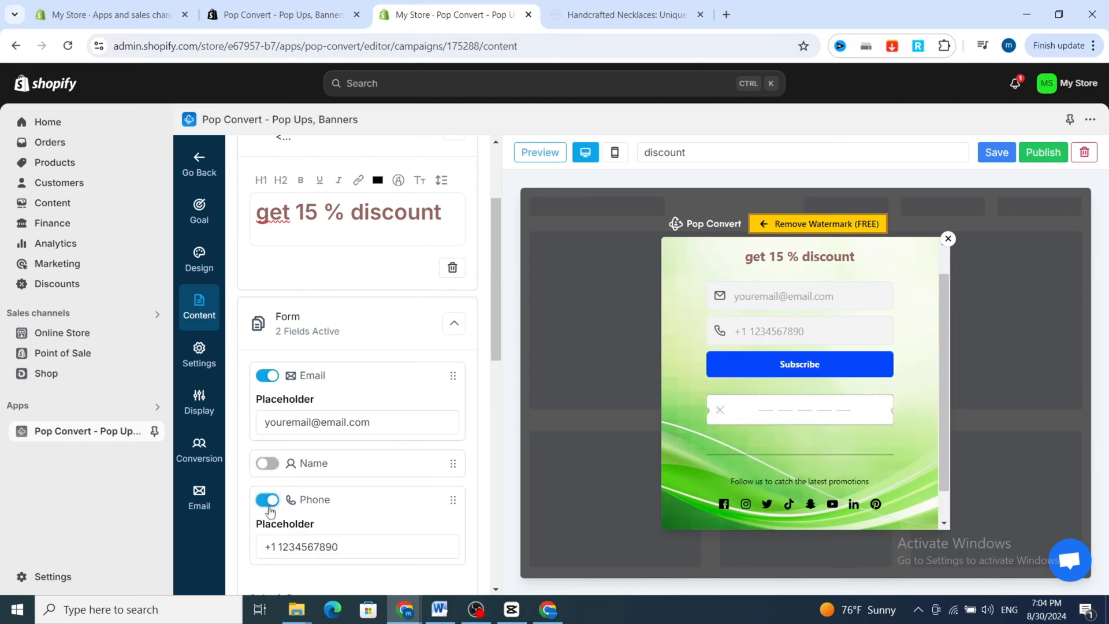
pyautogui.click(267, 500)
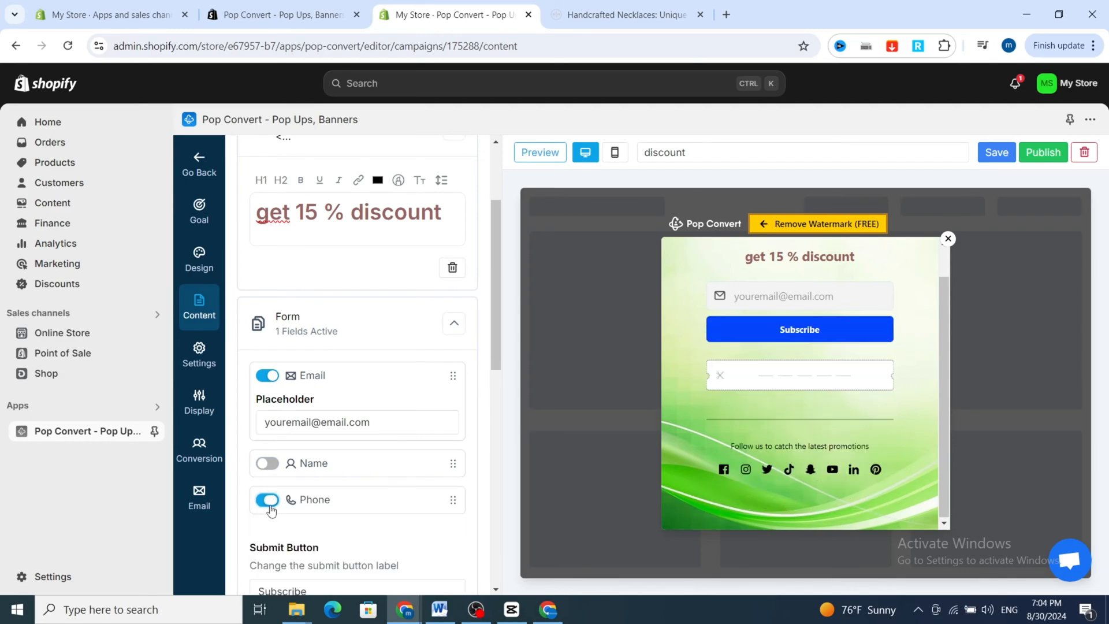
# Set the form's submit button label to "like".
pyautogui.scroll(-3, 270, 439)
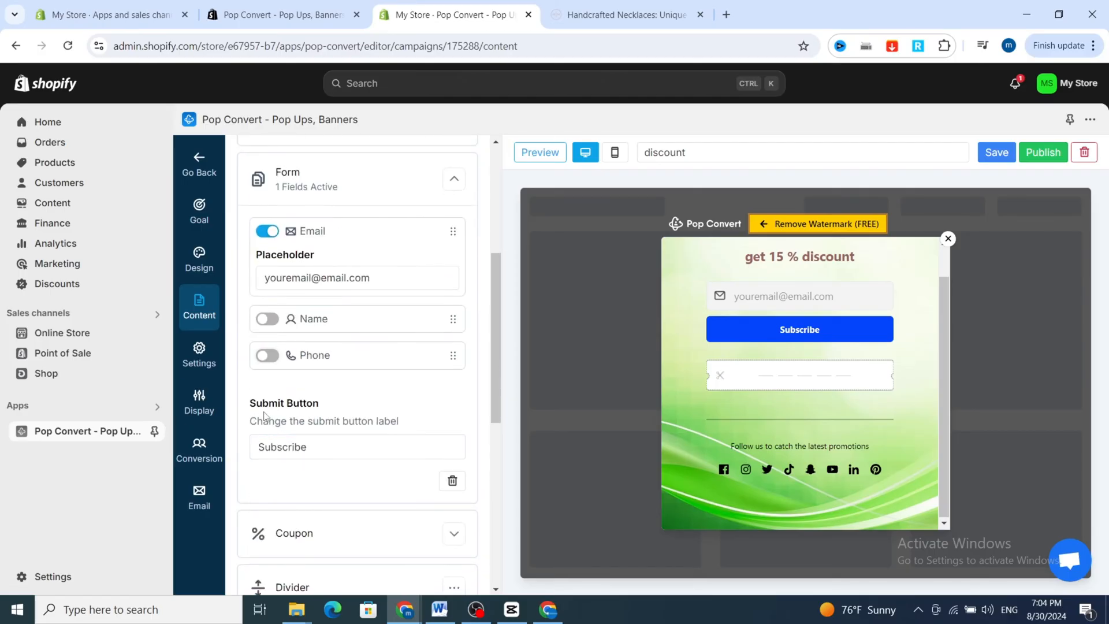
pyautogui.click(312, 450)
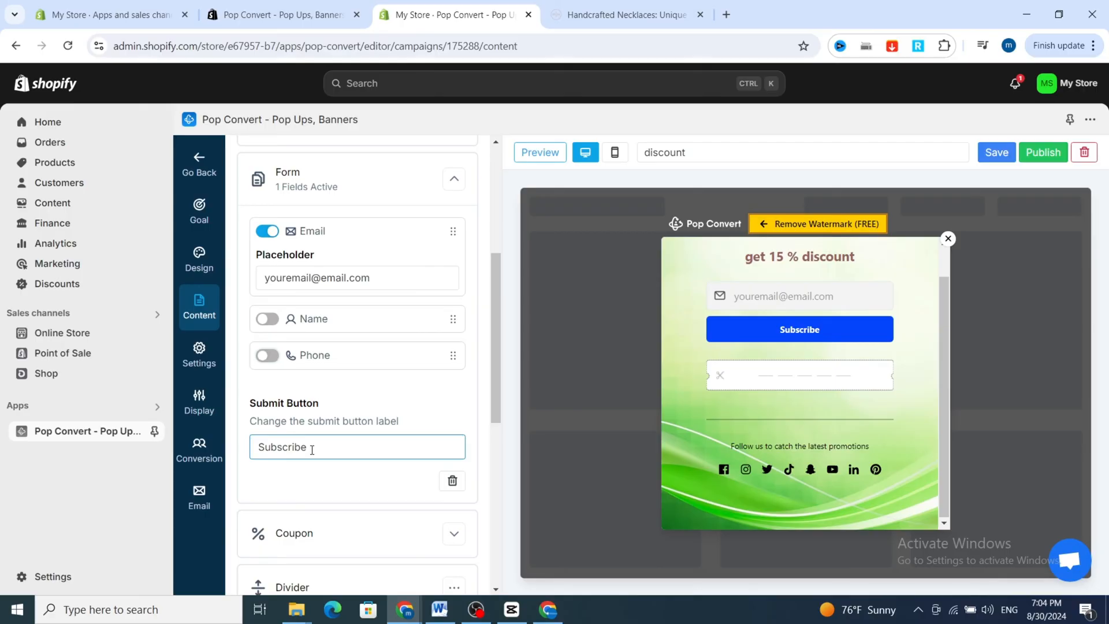
pyautogui.doubleClick(312, 449)
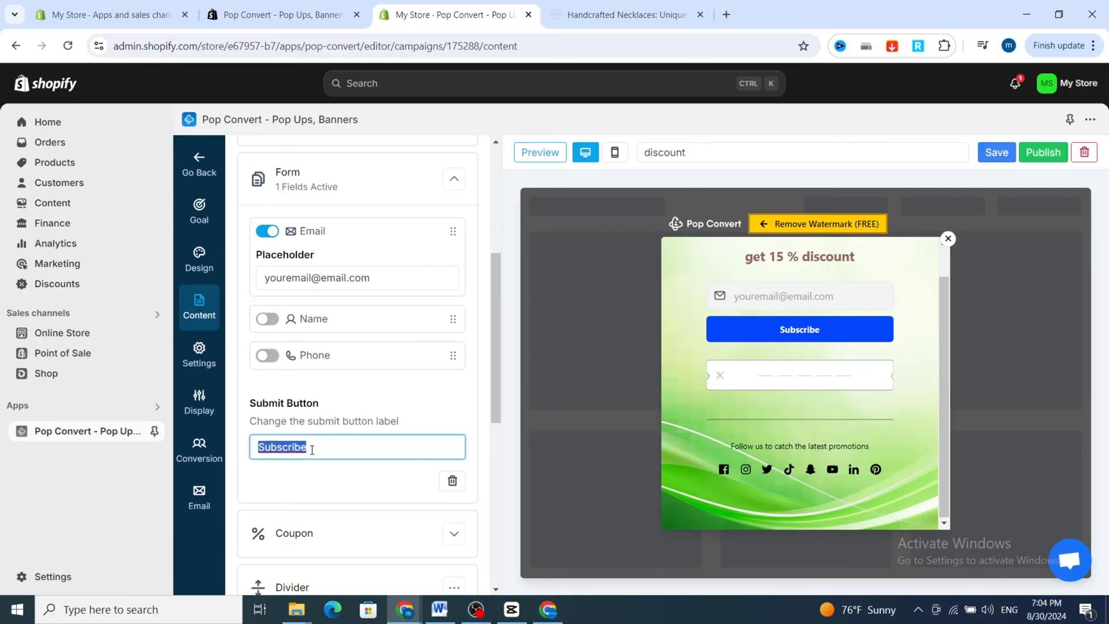
pyautogui.write('like')
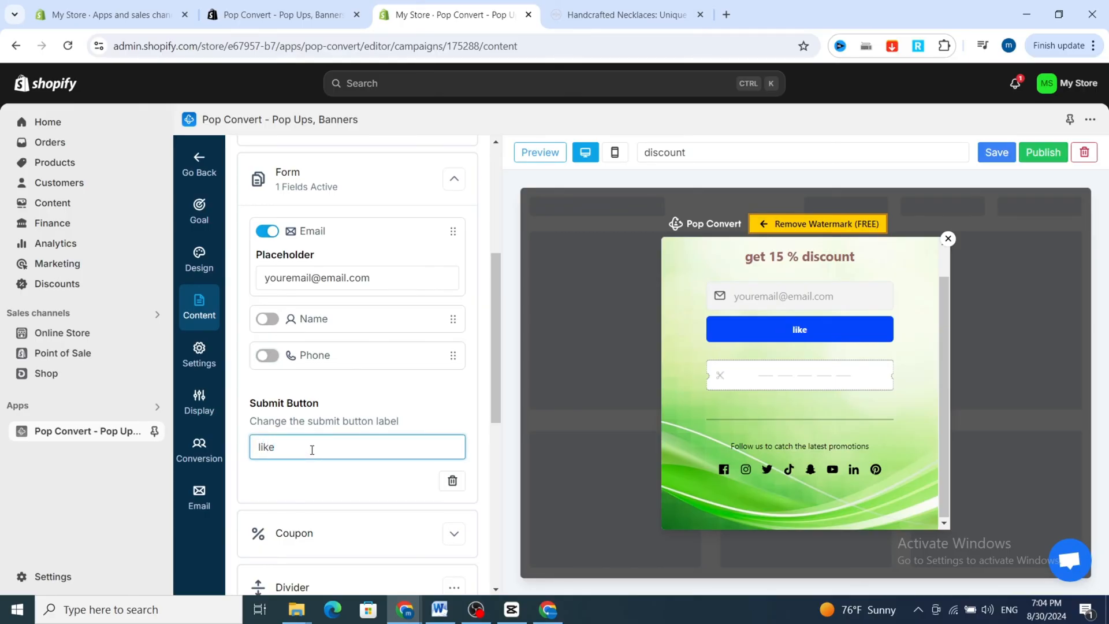
pyautogui.click(327, 486)
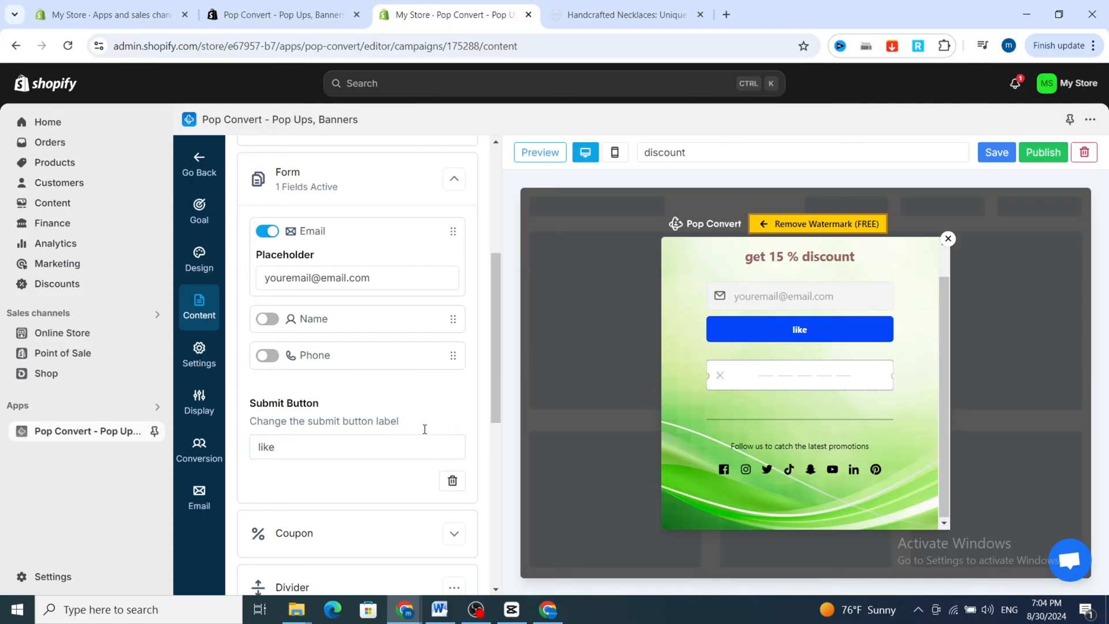
pyautogui.doubleClick(357, 445)
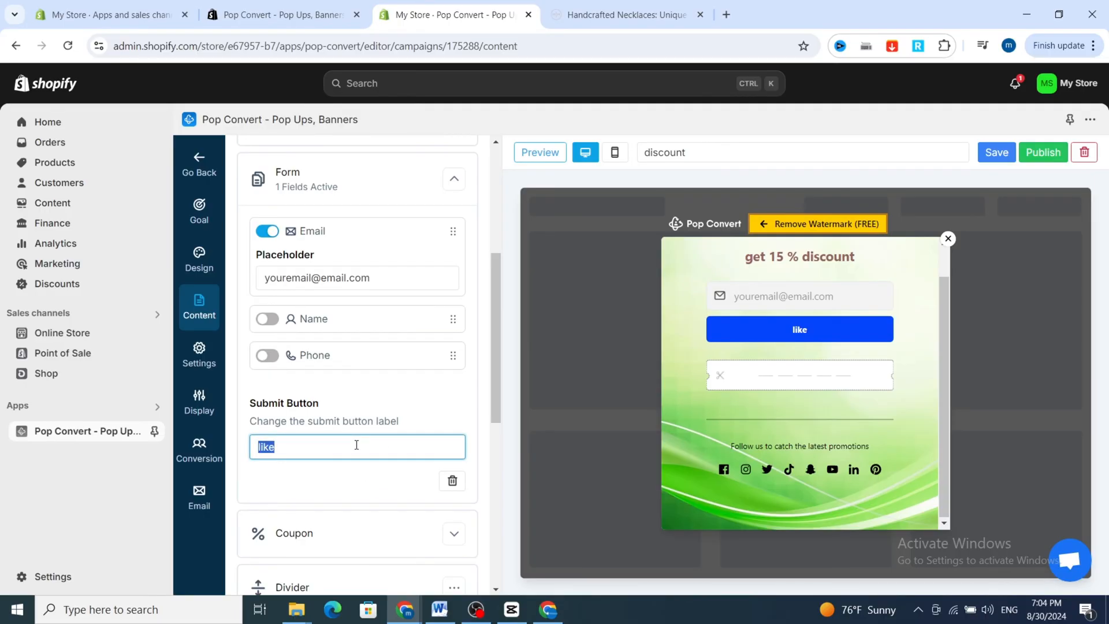
pyautogui.scroll(-1, 341, 515)
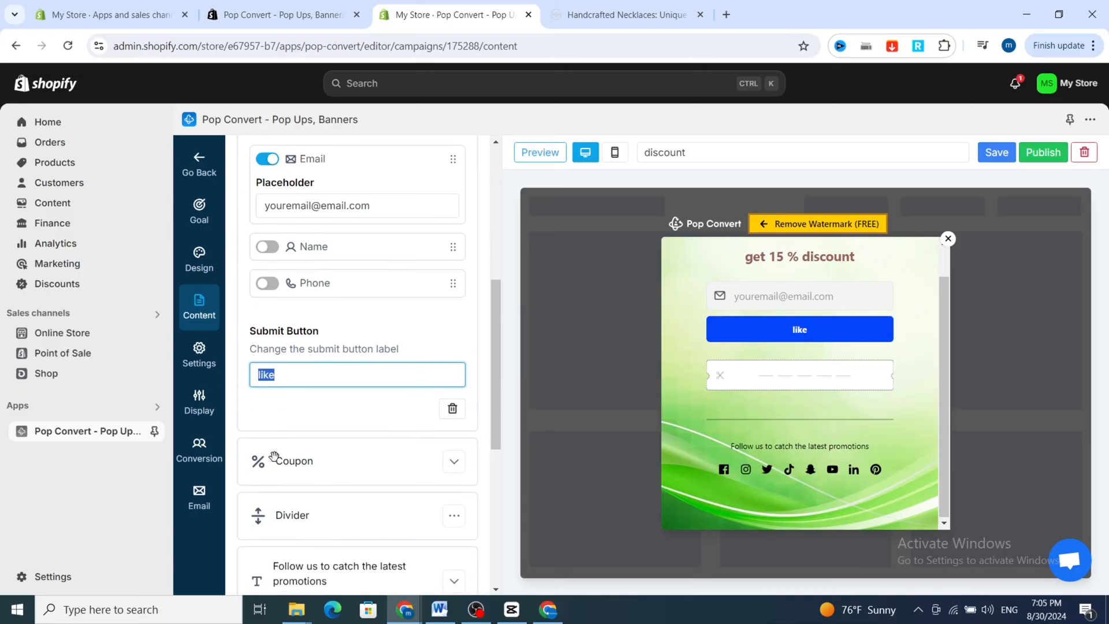
pyautogui.click(294, 461)
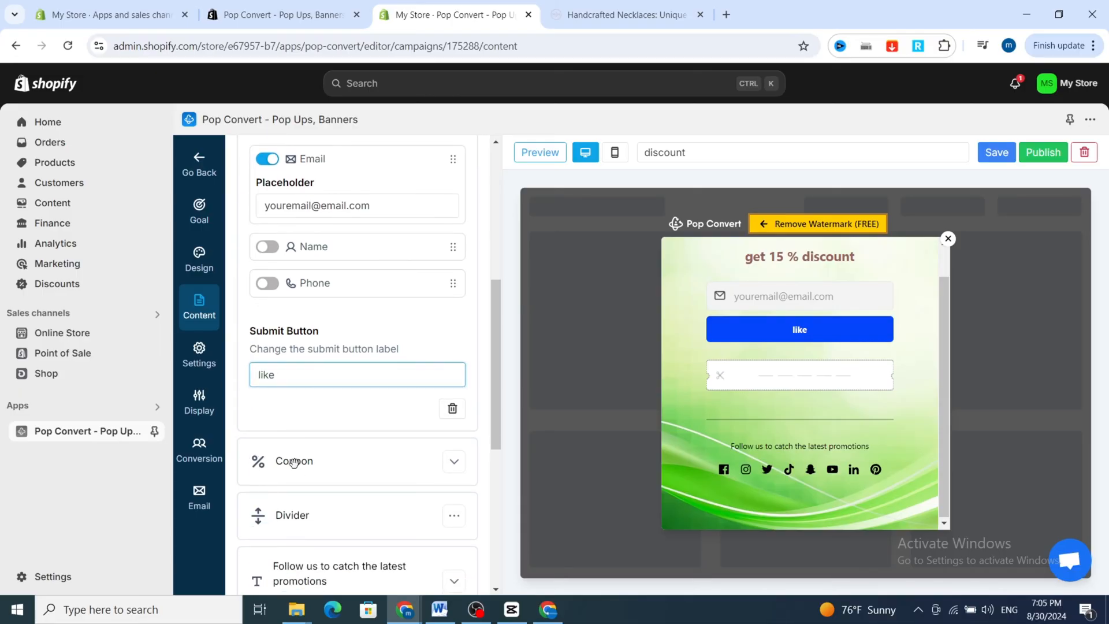
pyautogui.scroll(-2, 295, 461)
pyautogui.click(347, 407)
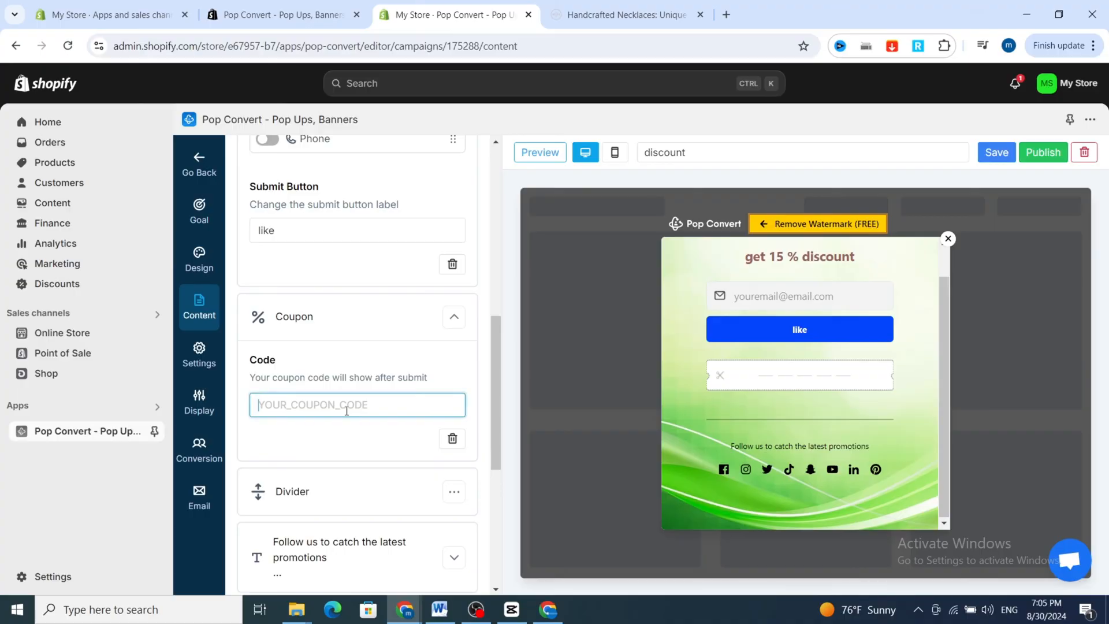
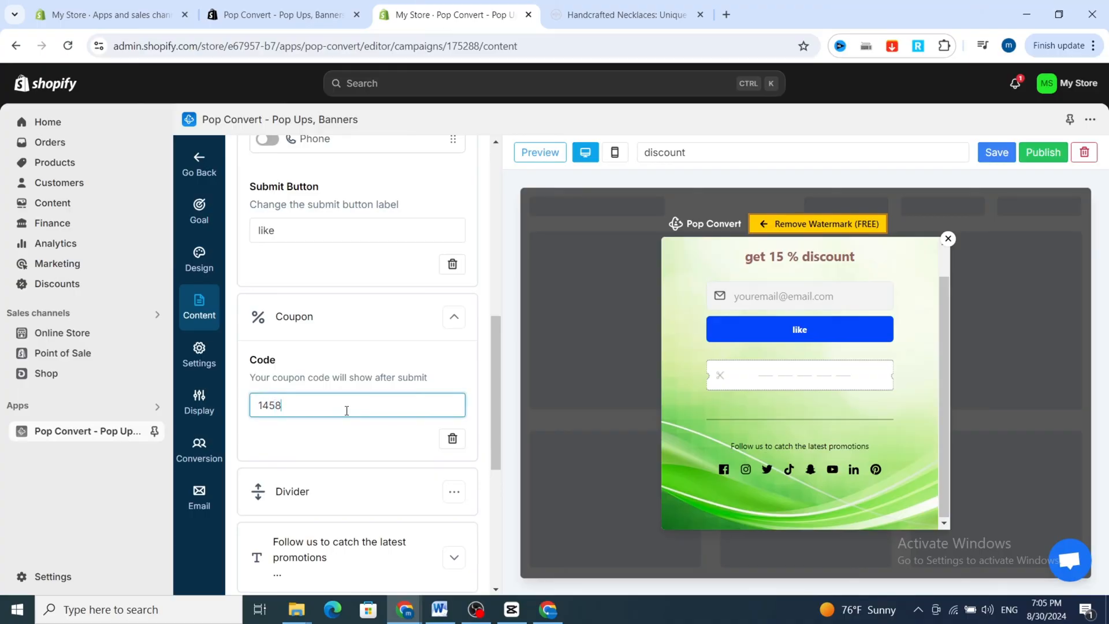
# Make the text block "Follow us to catch the latest promotions" bold, leaving it without a link.
pyautogui.click(310, 479)
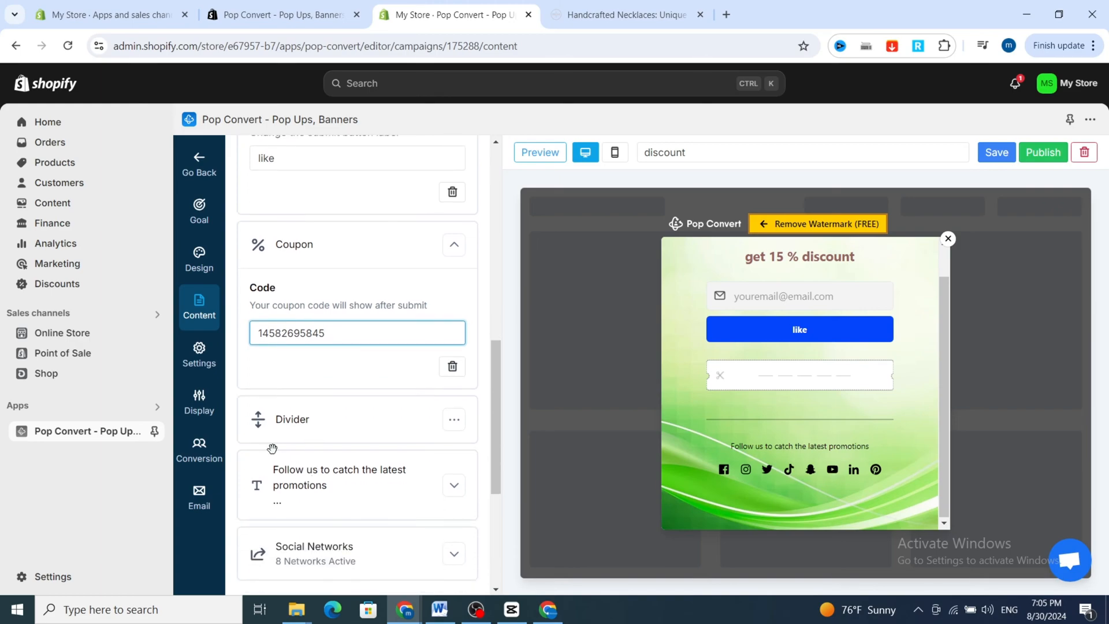
pyautogui.scroll(-2, 312, 434)
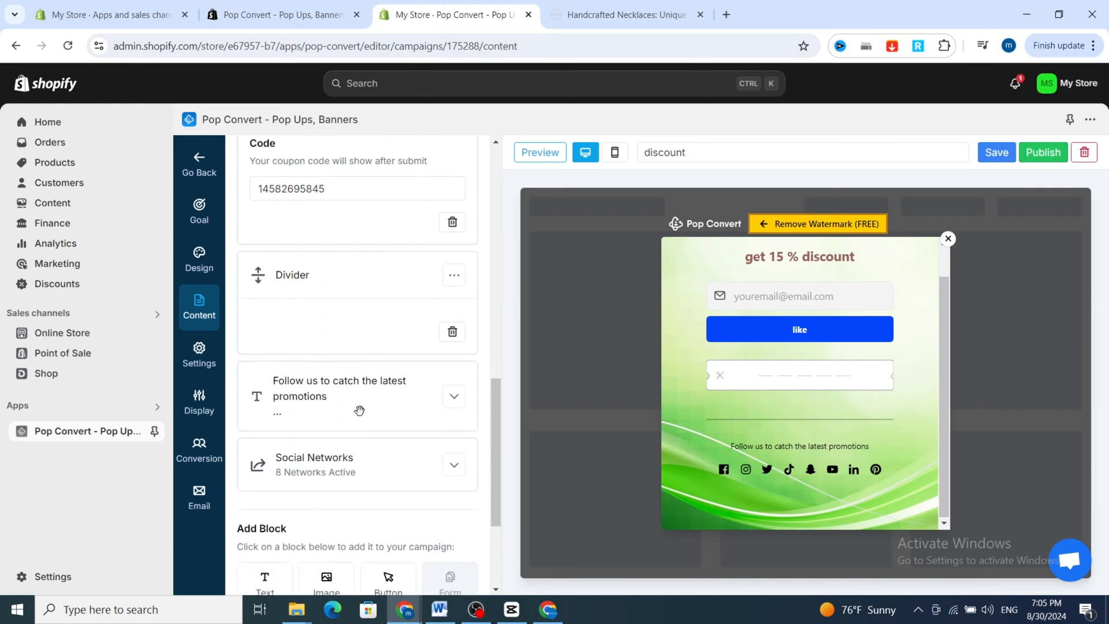
pyautogui.click(360, 411)
pyautogui.scroll(-2, 266, 373)
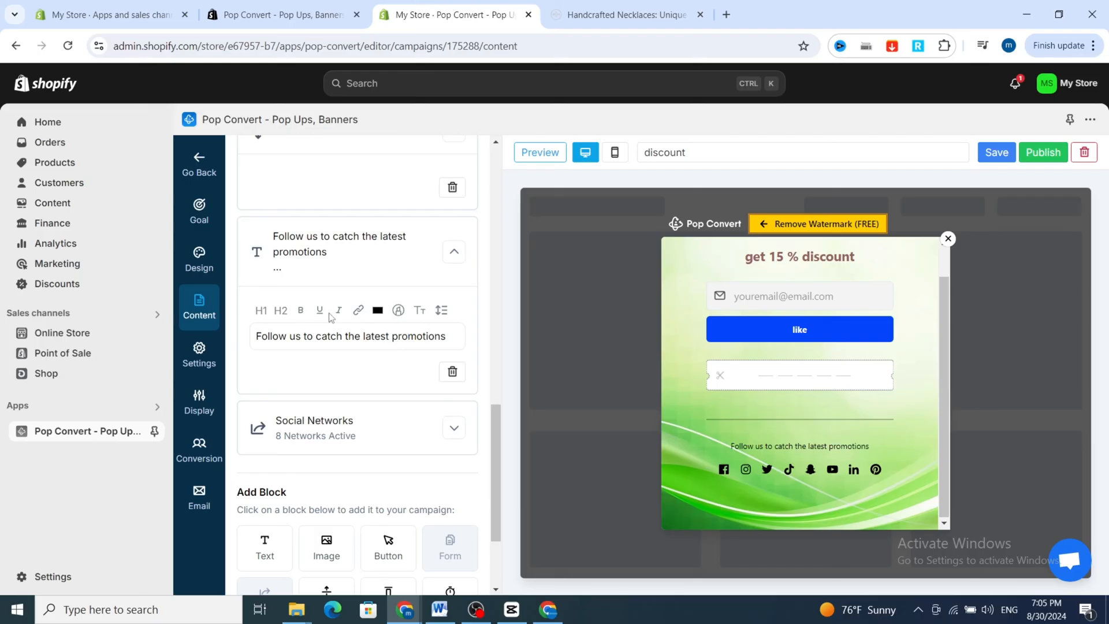
pyautogui.tripleClick(308, 336)
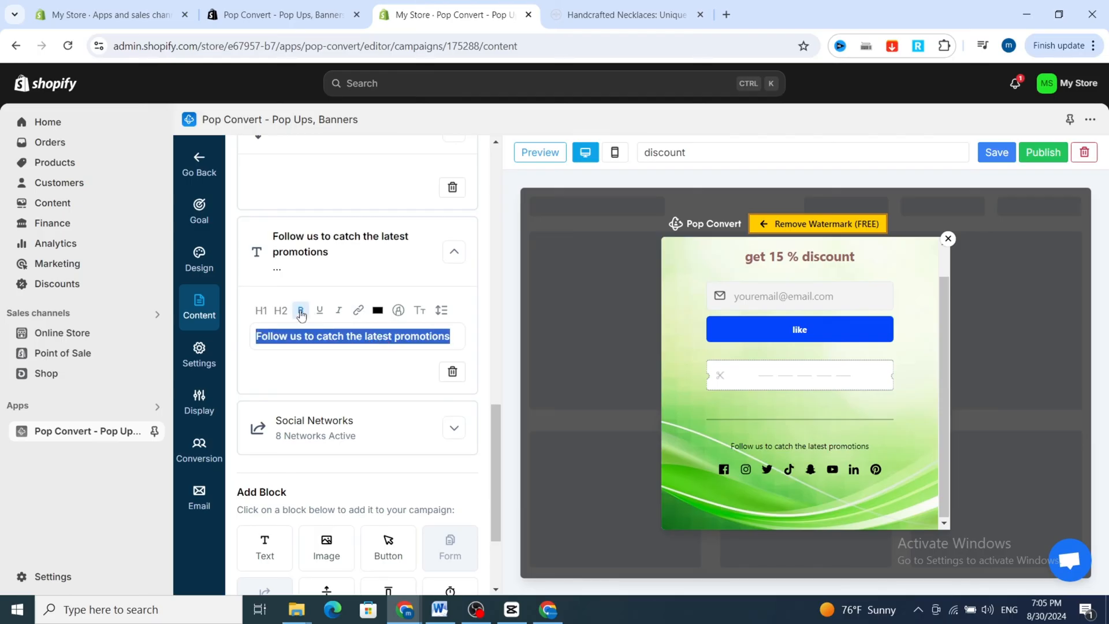
pyautogui.click(301, 311)
pyautogui.click(301, 311)
pyautogui.click(301, 312)
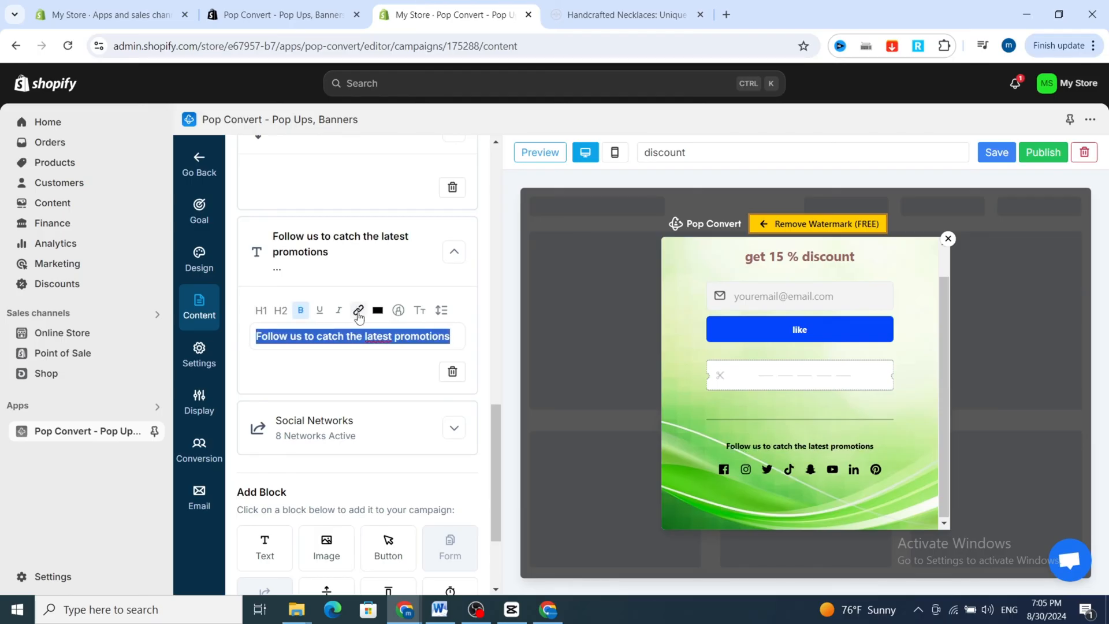
pyautogui.click(358, 312)
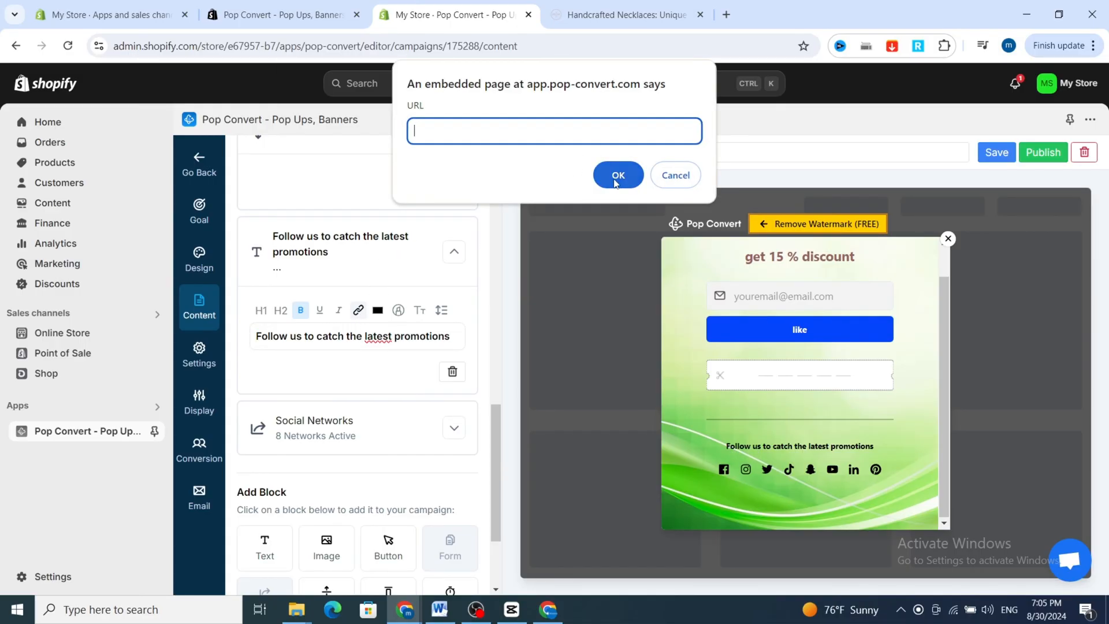
pyautogui.click(651, 175)
# Look over the campaign's settings and open its display options for when and where the widget appears.
pyautogui.scroll(-3, 389, 399)
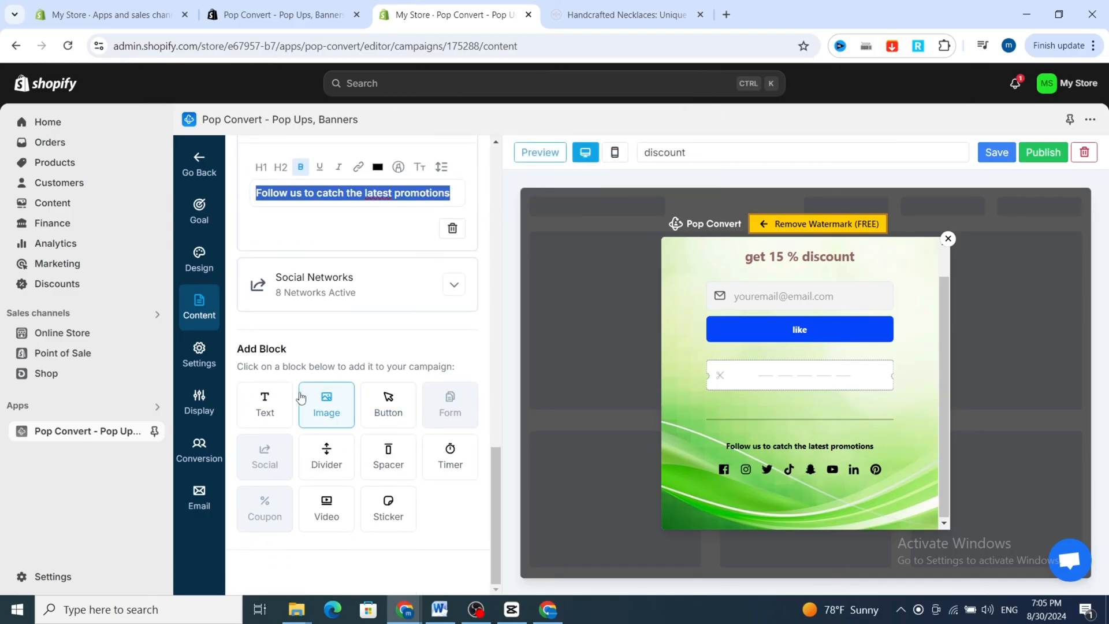
pyautogui.click(204, 358)
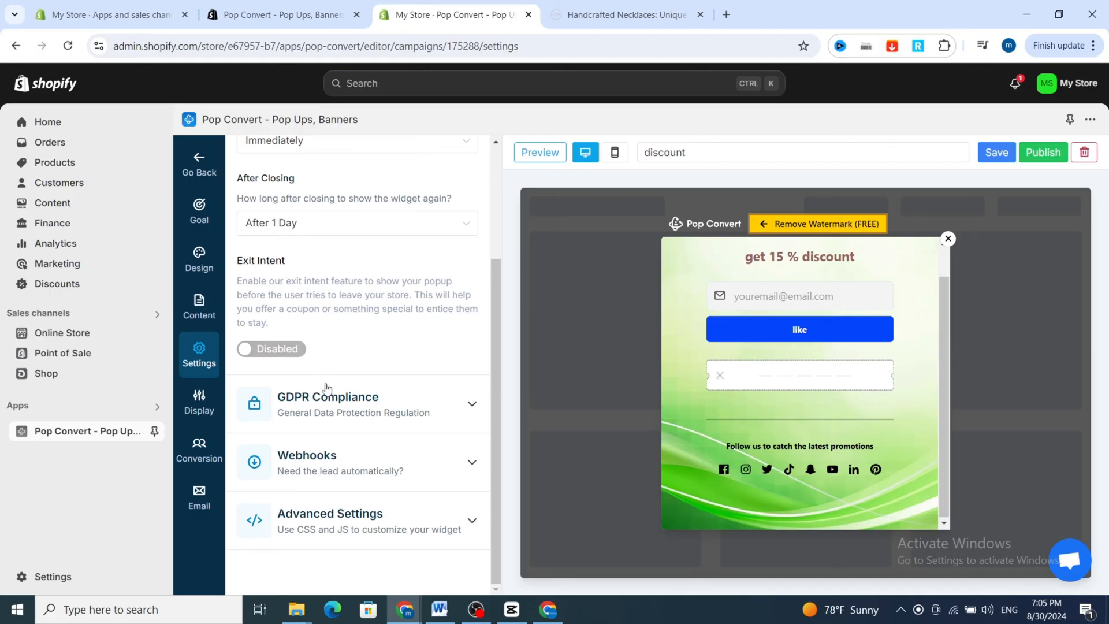
pyautogui.click(199, 403)
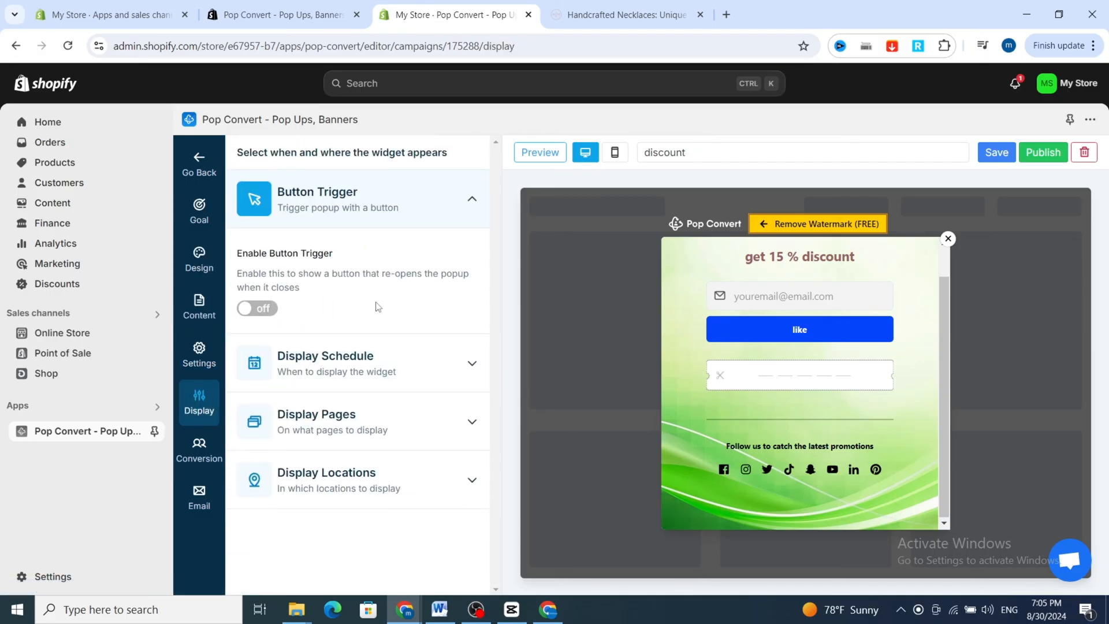